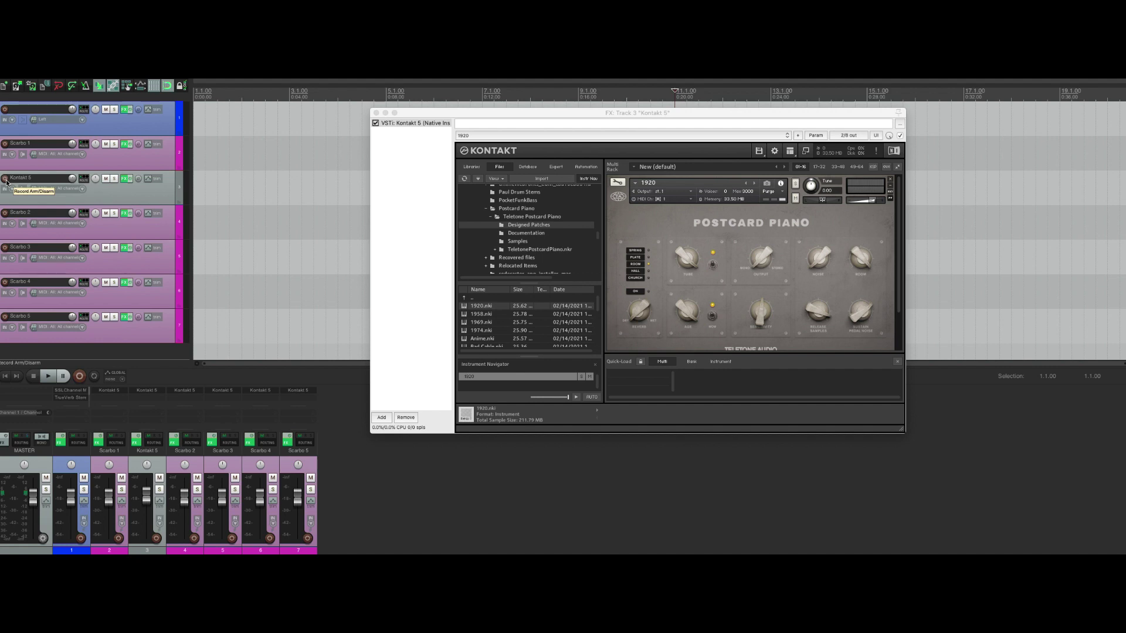
# - Arm the Kontakt 5 track for recording and look through the Postcard Piano designed patches
pyautogui.click(6, 179)
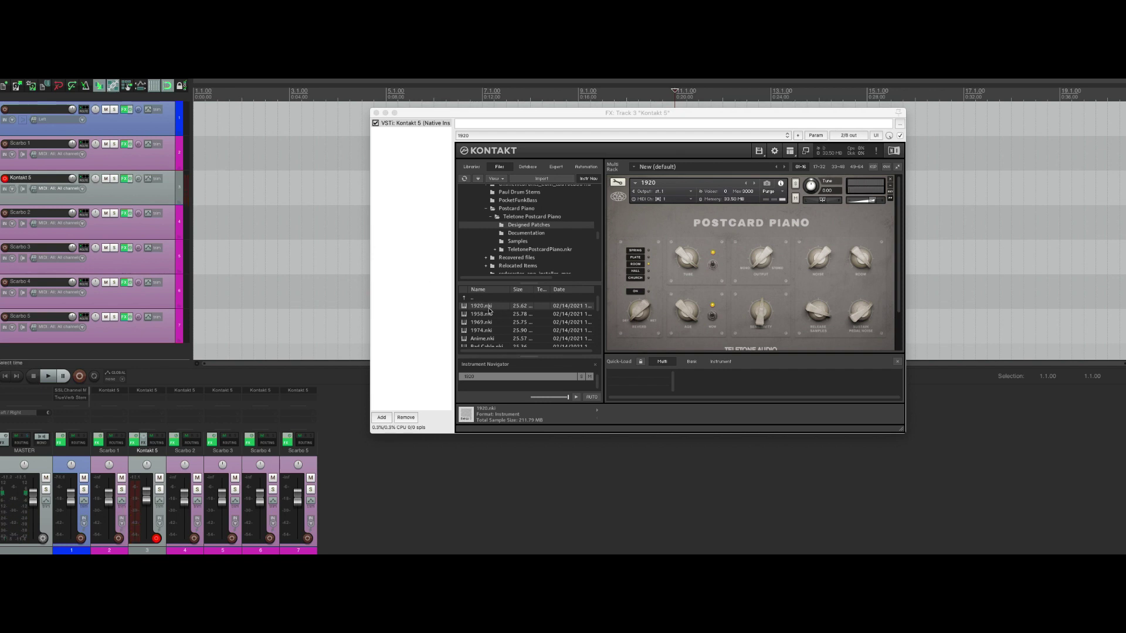
pyautogui.scroll(-1, 486, 326)
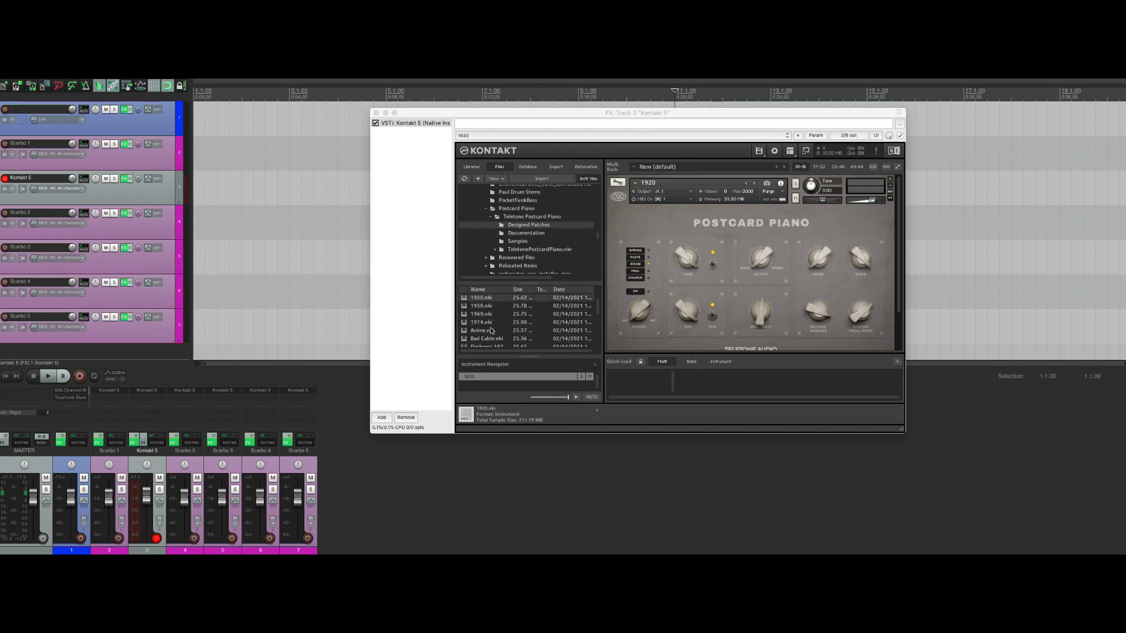
pyautogui.scroll(1, 491, 330)
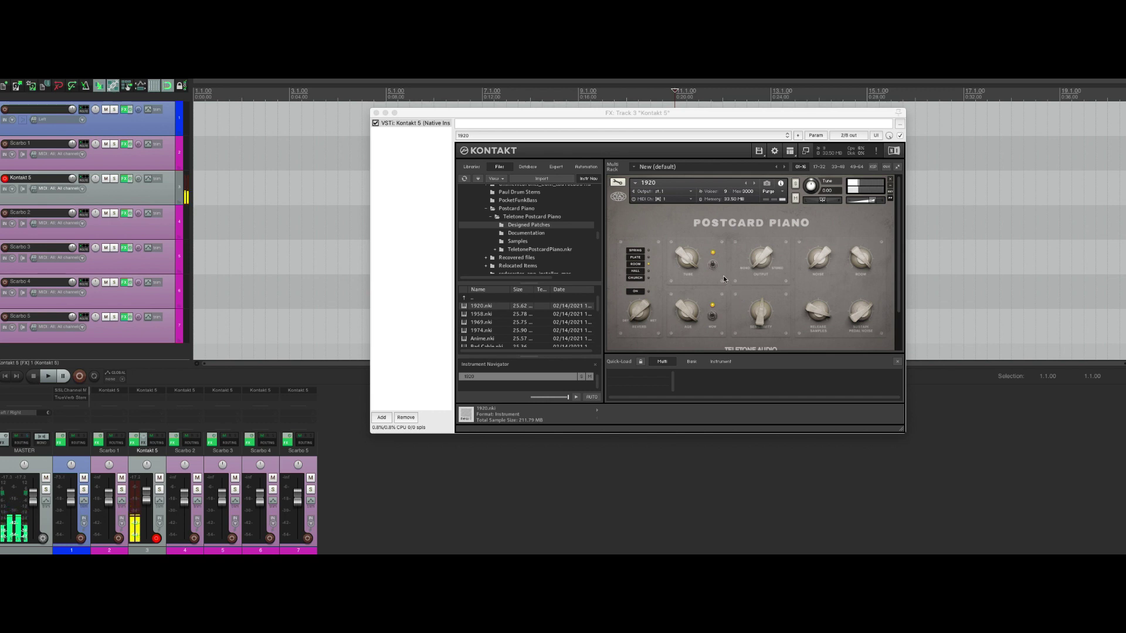
# - Audition the 1920 patch while adjusting its upper-row knobs on the Postcard Piano
pyautogui.click(820, 256)
pyautogui.moveTo(820, 256); pyautogui.dragTo(822, 163)
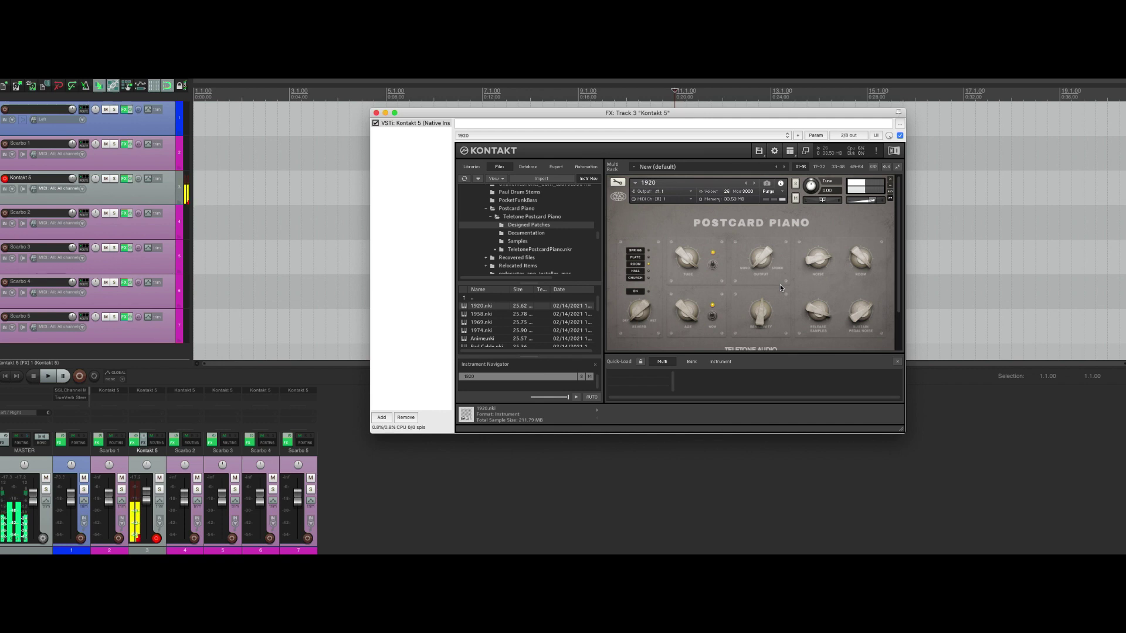
pyautogui.moveTo(760, 266); pyautogui.dragTo(756, 222)
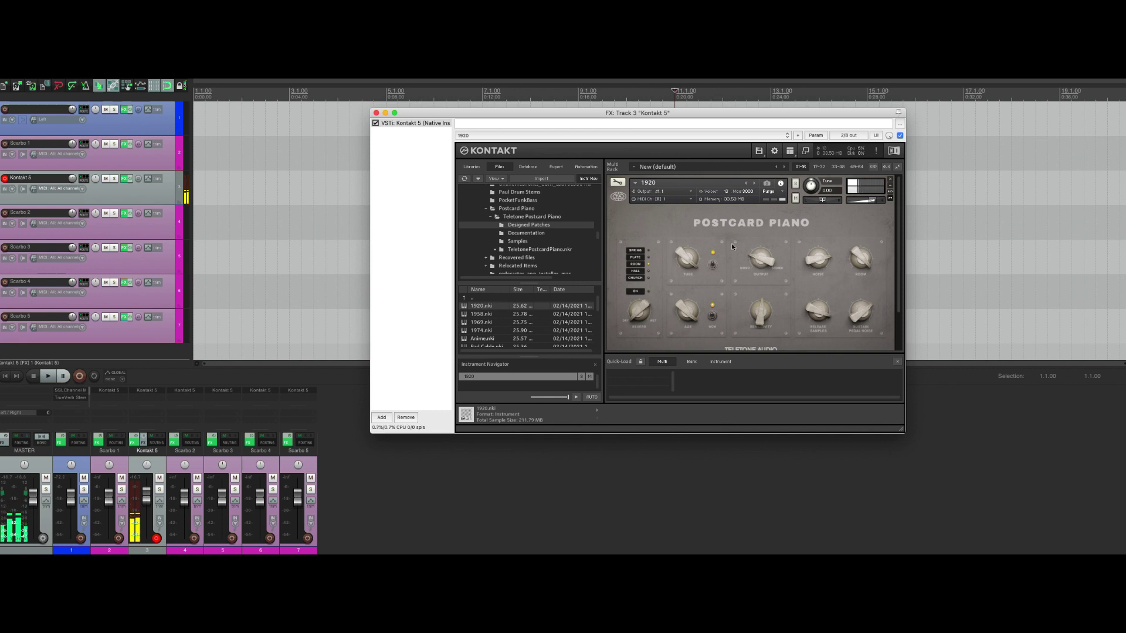
pyautogui.moveTo(697, 262); pyautogui.dragTo(689, 286)
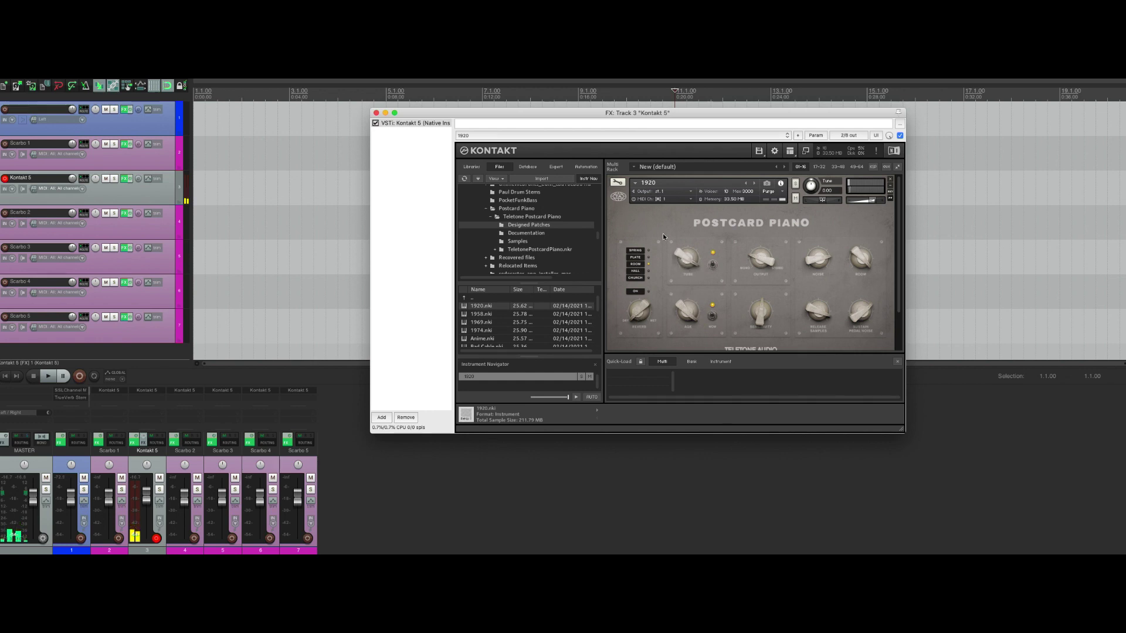
# - Load the 1958 patch and adjust its last lower-row knob and last two upper-row knobs
pyautogui.click(753, 185)
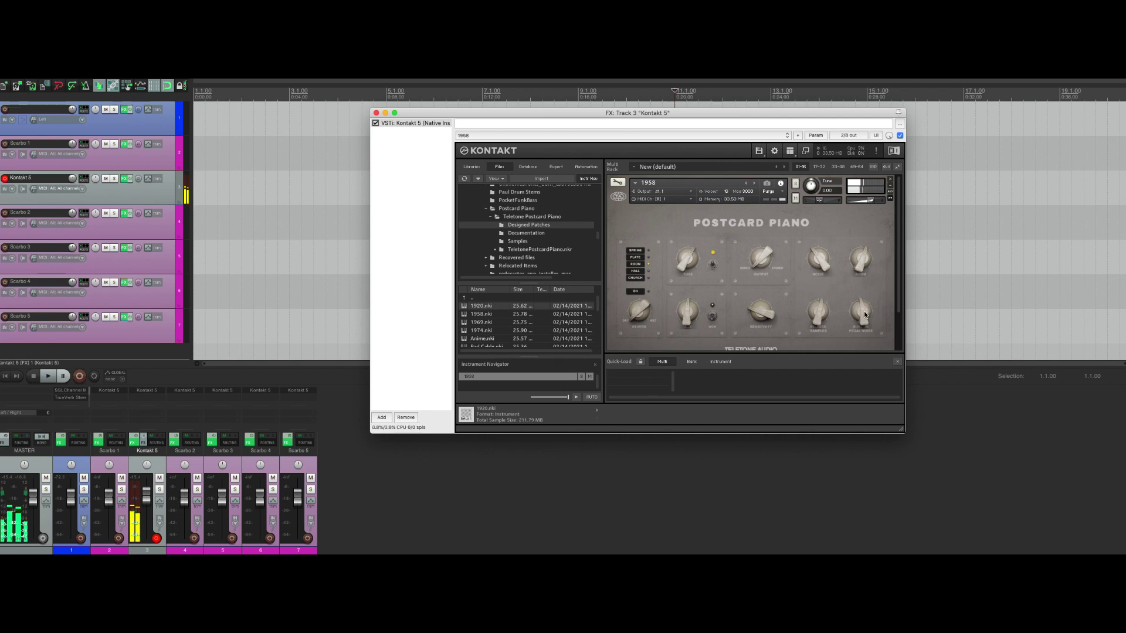
pyautogui.moveTo(865, 314); pyautogui.dragTo(864, 304)
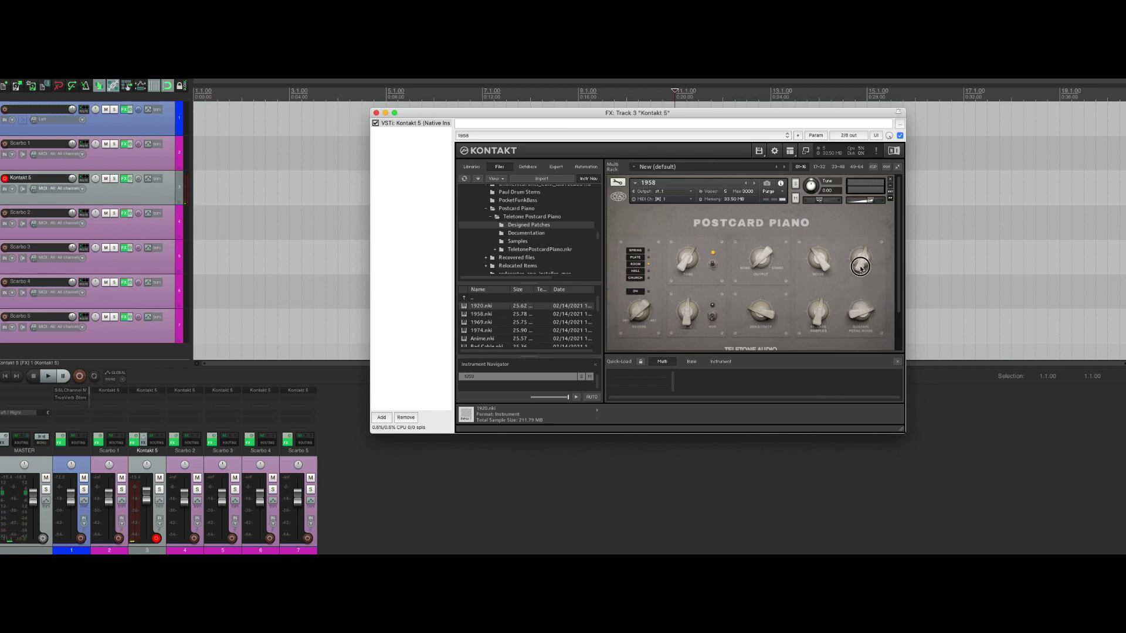
pyautogui.moveTo(860, 266); pyautogui.dragTo(859, 242)
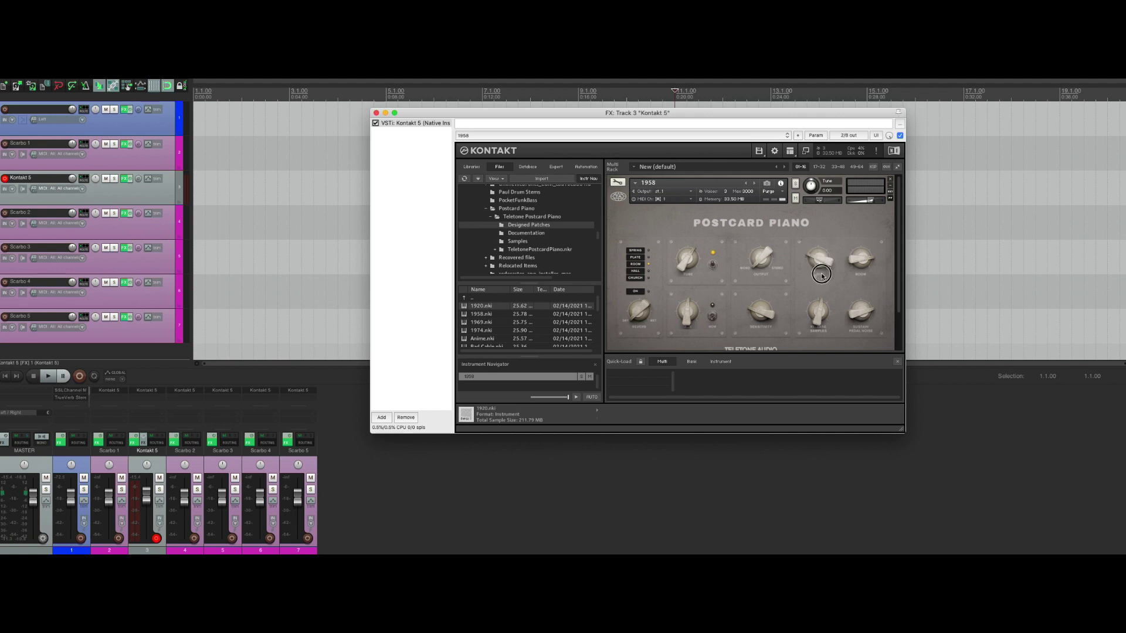
pyautogui.moveTo(821, 275); pyautogui.dragTo(822, 306)
# - Advance through the 1969 patch to 1974, and on 1974 turn on the upper-row switch and adjust the third upper-row knob
pyautogui.click(754, 184)
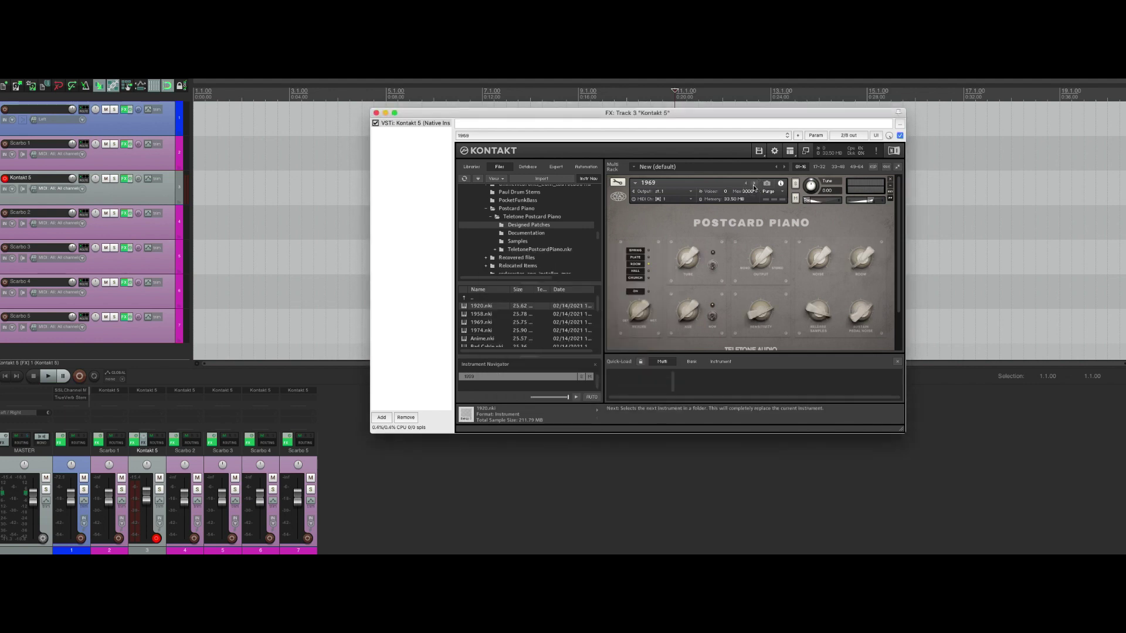
pyautogui.click(754, 183)
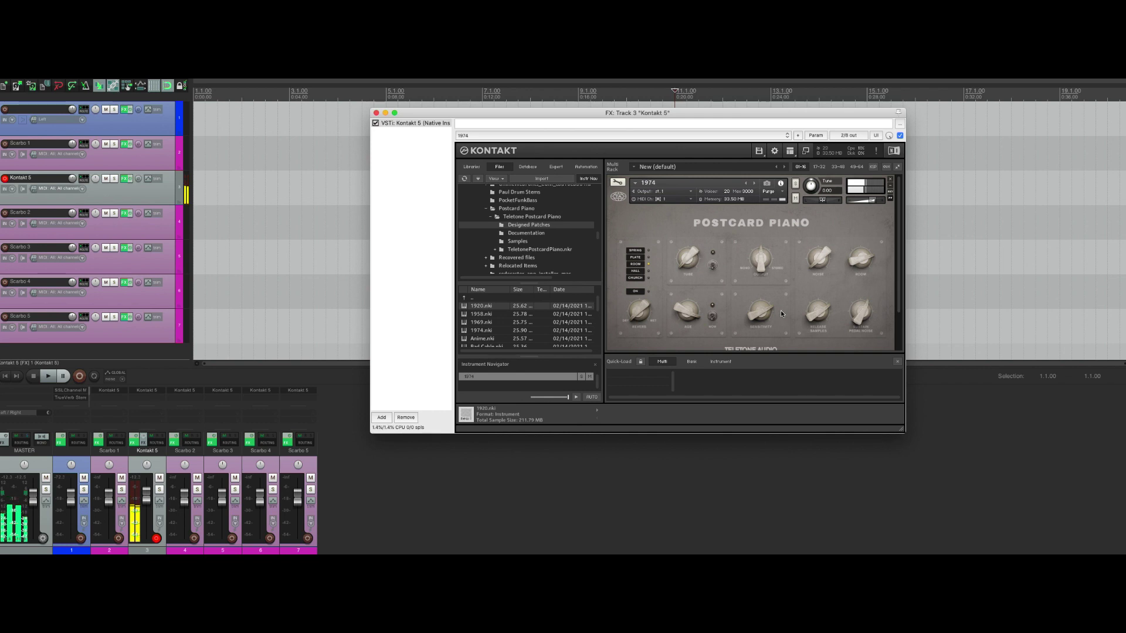
pyautogui.click(712, 265)
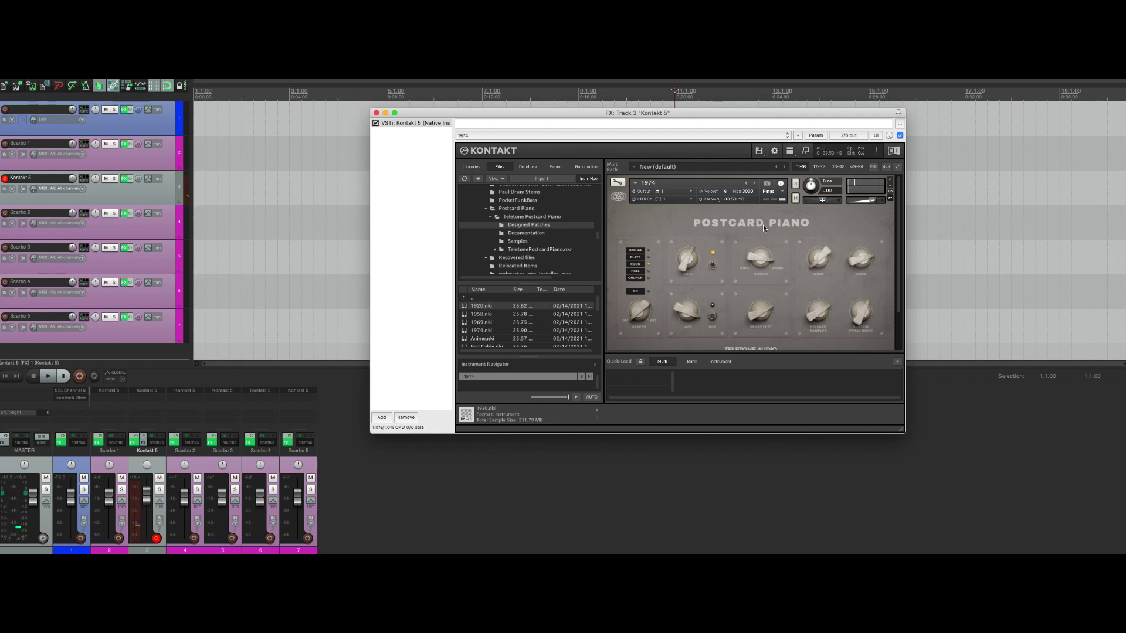
pyautogui.click(813, 263)
pyautogui.moveTo(817, 264); pyautogui.dragTo(824, 181)
# - Turn on the lower-row switch of the 1974 patch and turn down the middle lower-row knob
pyautogui.click(809, 362)
pyautogui.click(713, 320)
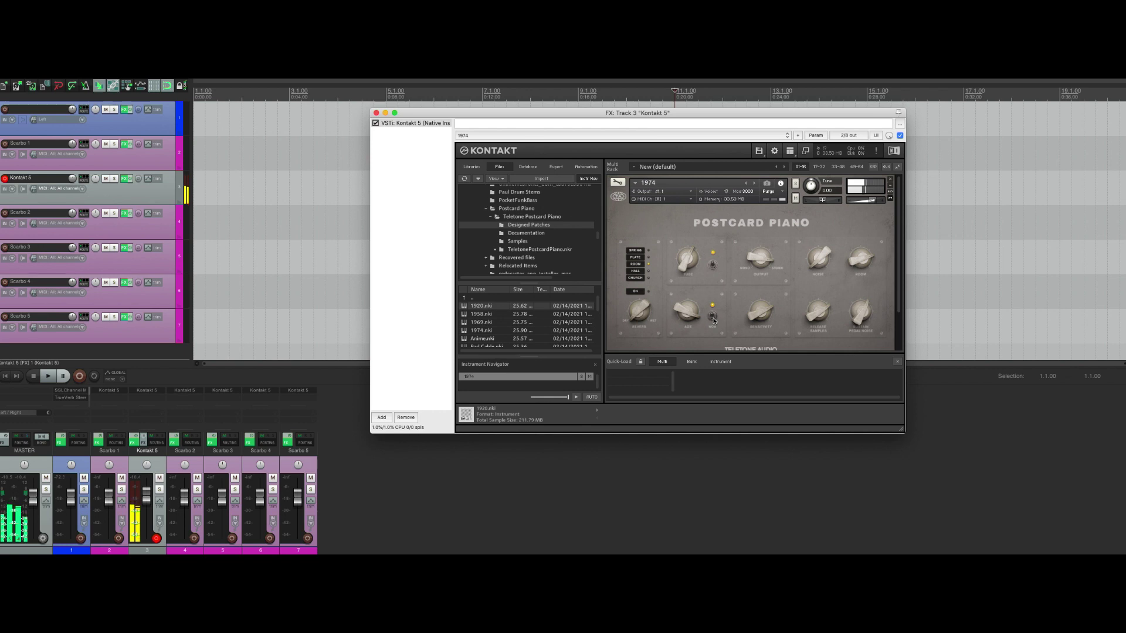
pyautogui.moveTo(686, 311); pyautogui.dragTo(701, 362)
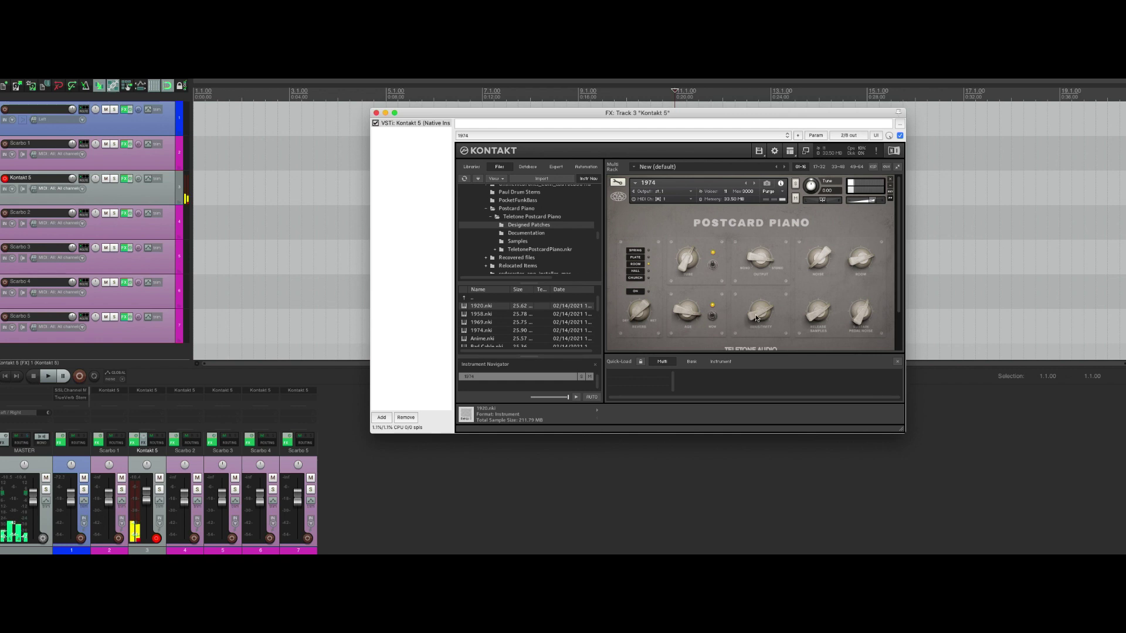
pyautogui.moveTo(756, 318); pyautogui.dragTo(755, 355)
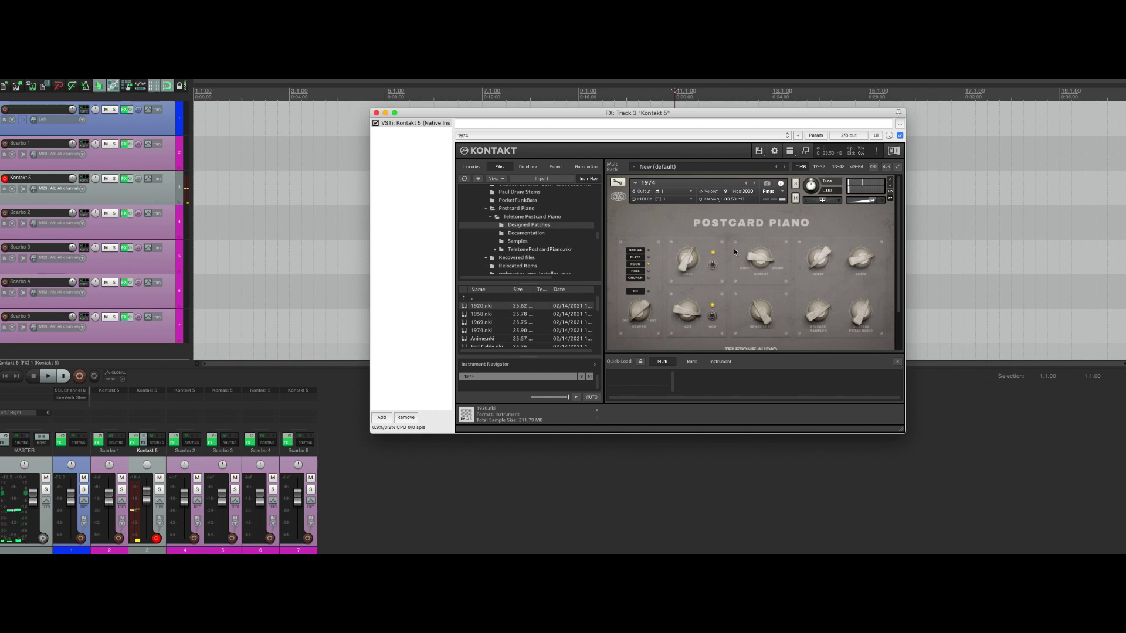
# - Load the Anime patch and adjust its last two upper-row knobs and the first lower-row knob
pyautogui.click(754, 183)
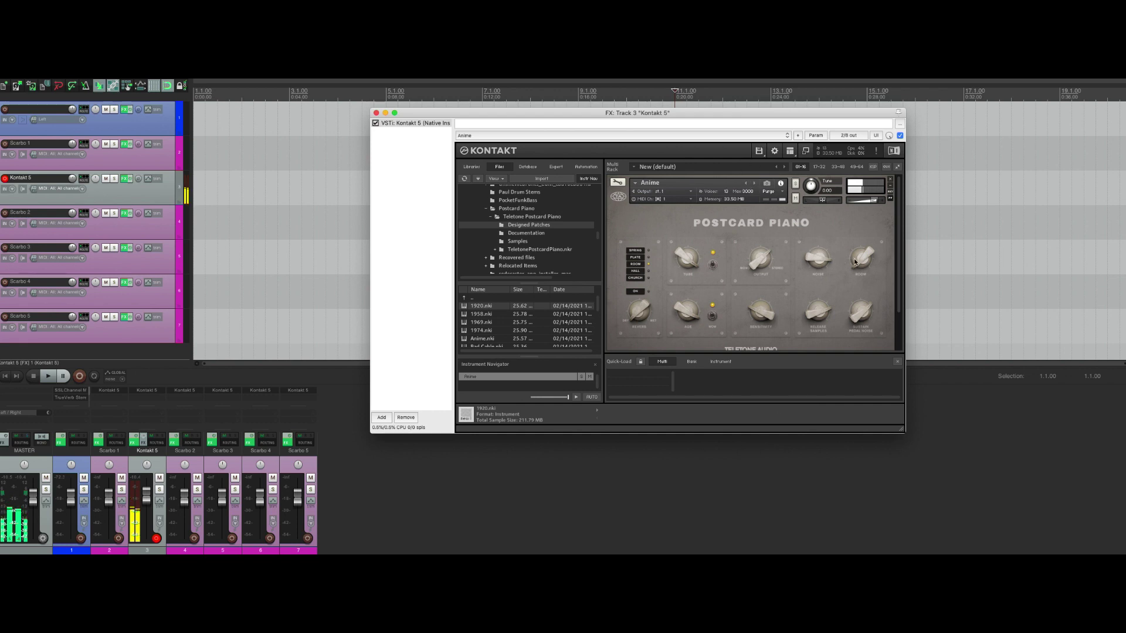
pyautogui.moveTo(853, 258); pyautogui.dragTo(859, 158)
pyautogui.moveTo(642, 304); pyautogui.dragTo(668, 237)
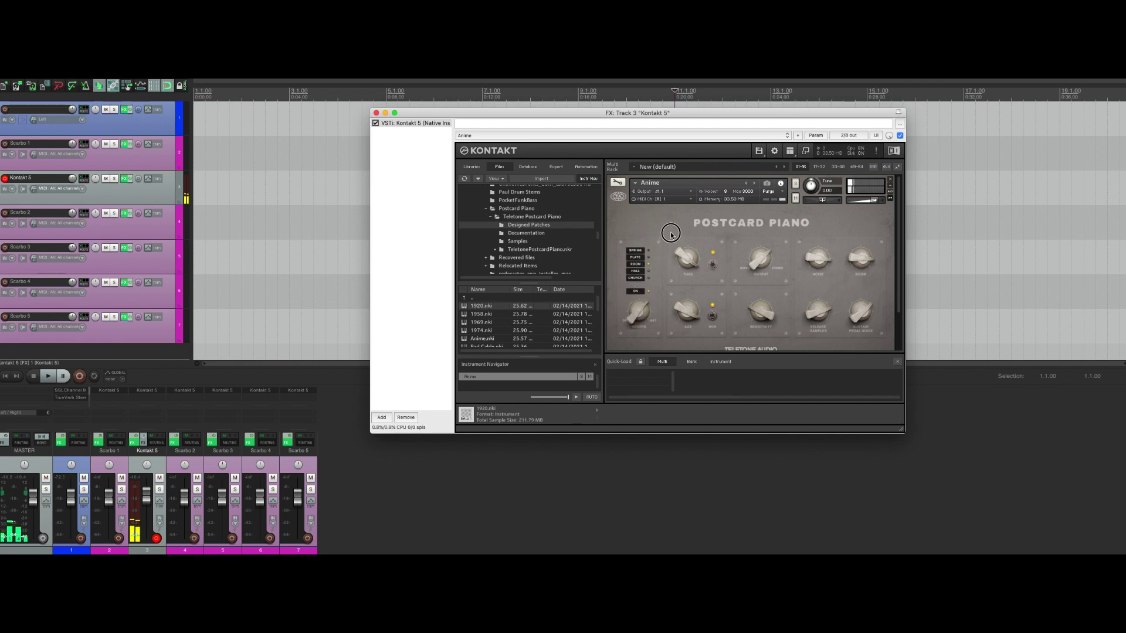
pyautogui.click(637, 314)
pyautogui.moveTo(638, 313); pyautogui.dragTo(643, 306)
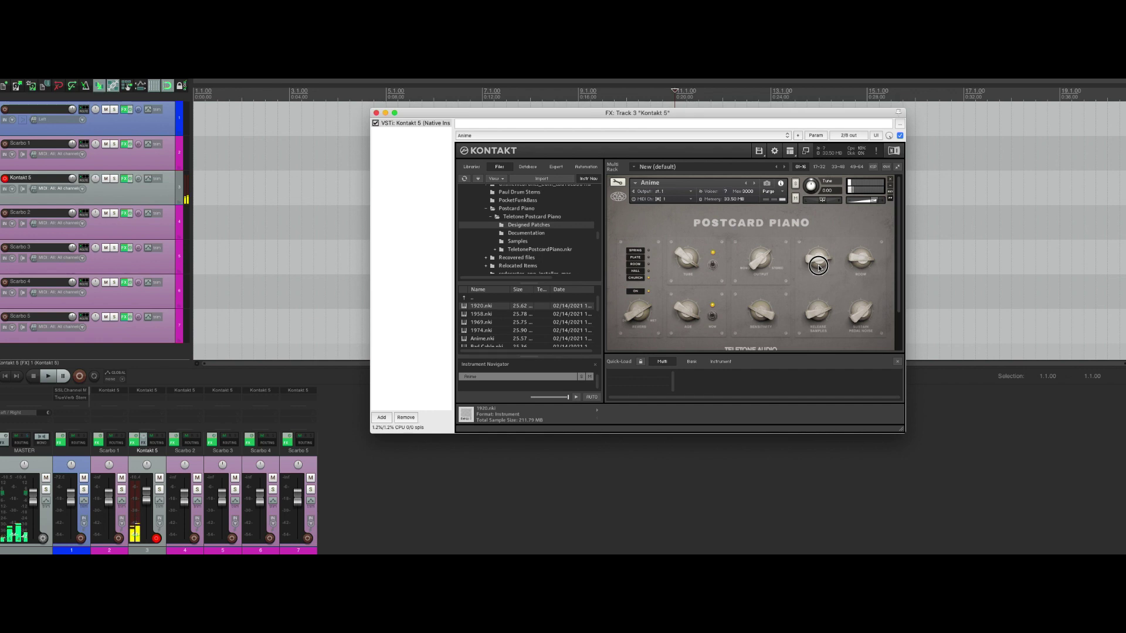
pyautogui.moveTo(819, 268); pyautogui.dragTo(818, 290)
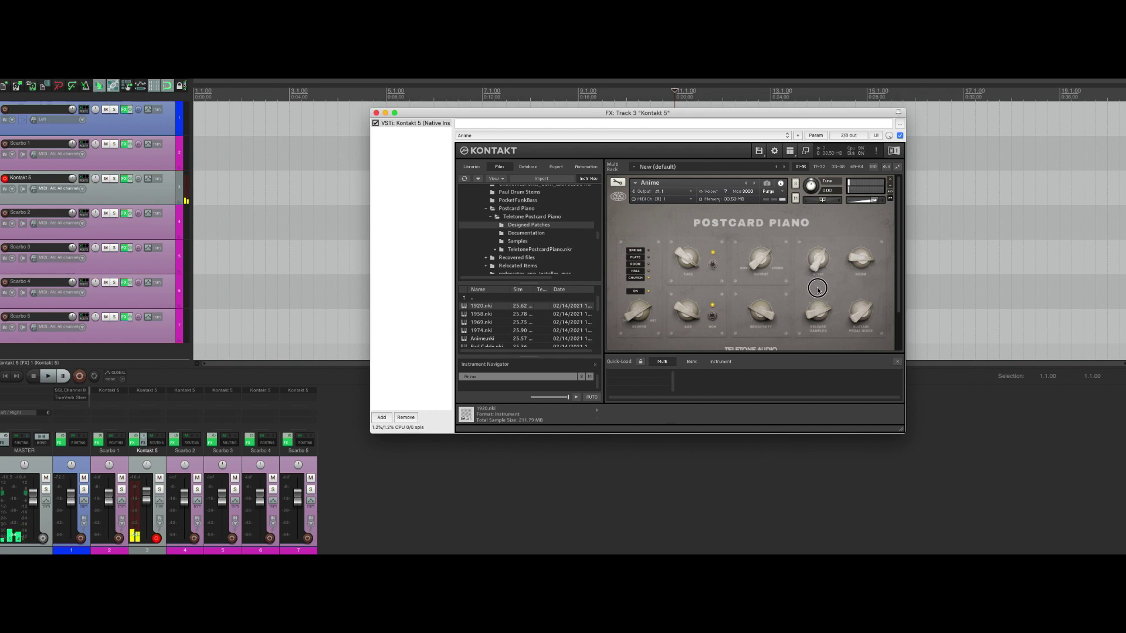
# - Load the Bad Cable patch, toggle its upper-row switch, and move on to the Darkness 1973 patch
pyautogui.click(755, 184)
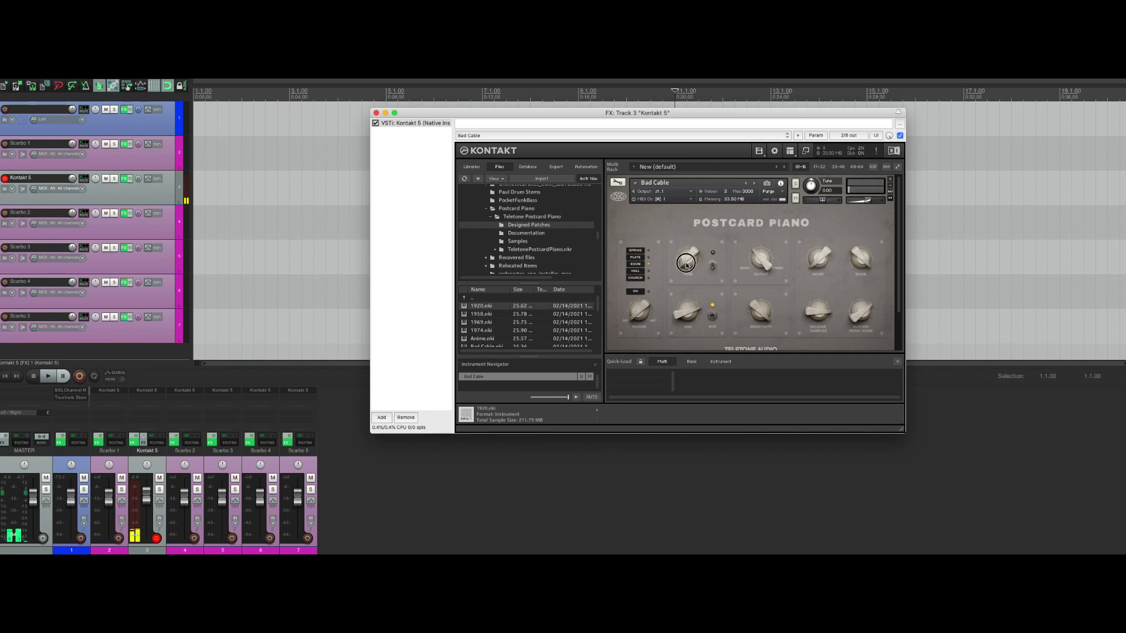
pyautogui.click(713, 266)
pyautogui.click(755, 183)
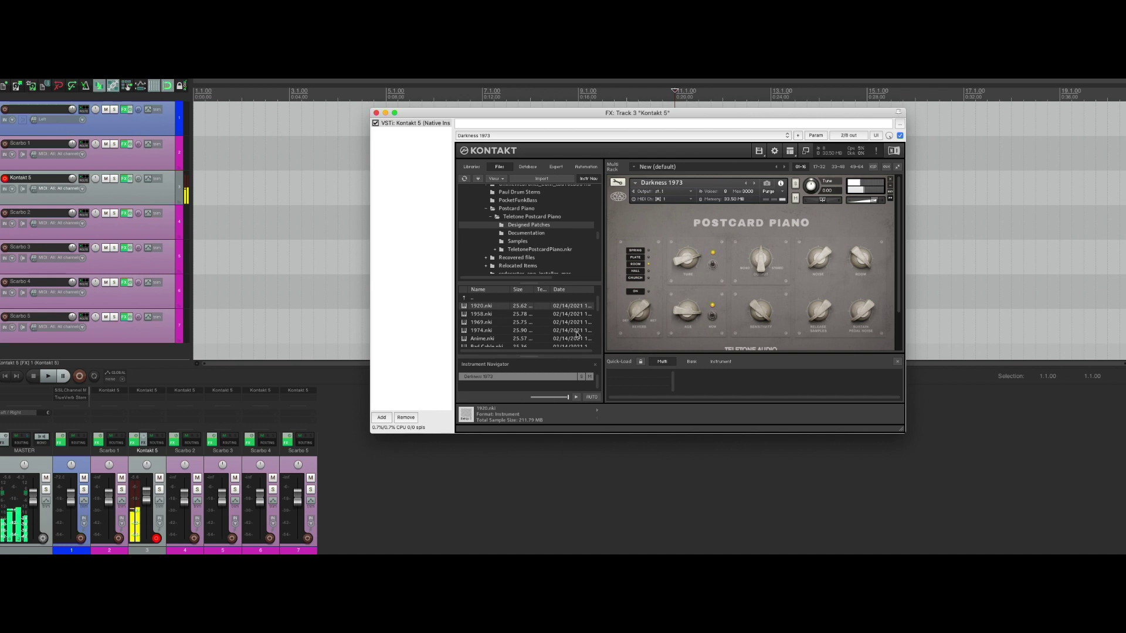
pyautogui.scroll(-3, 577, 335)
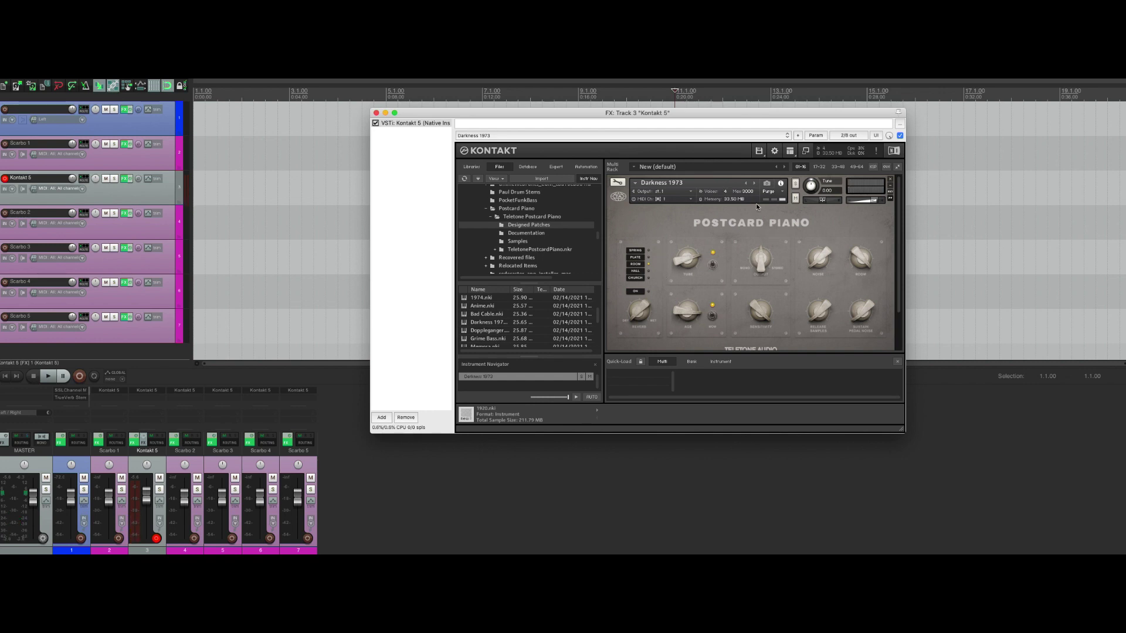
# - Audition the Doppleganger, Grime Bass, Memora and Phast Phase patches in turn
pyautogui.click(753, 183)
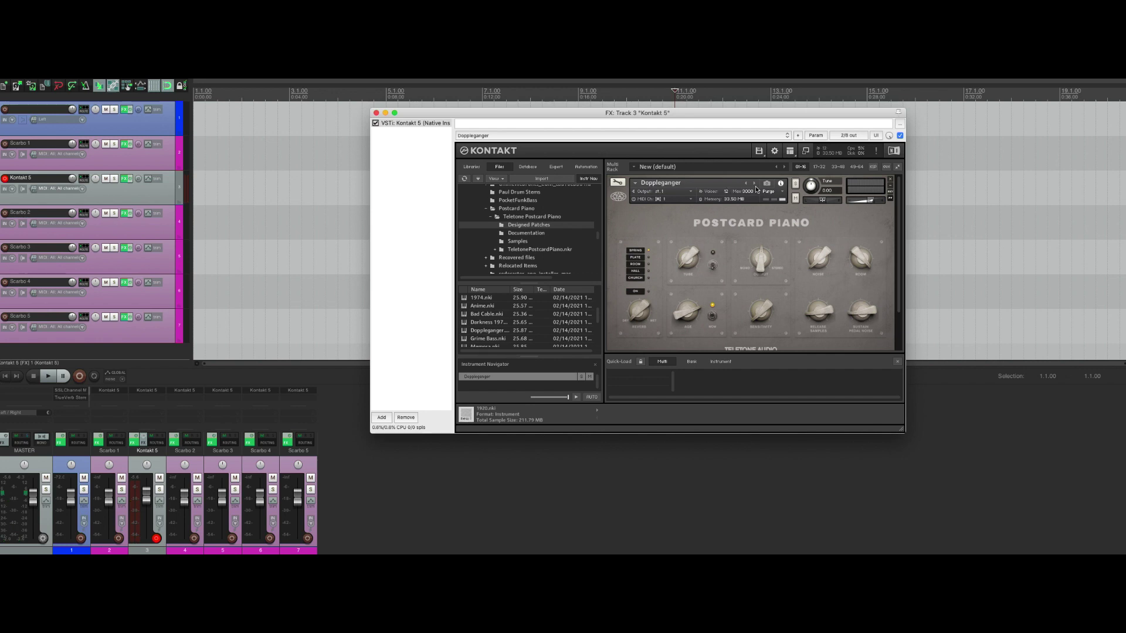
pyautogui.click(755, 183)
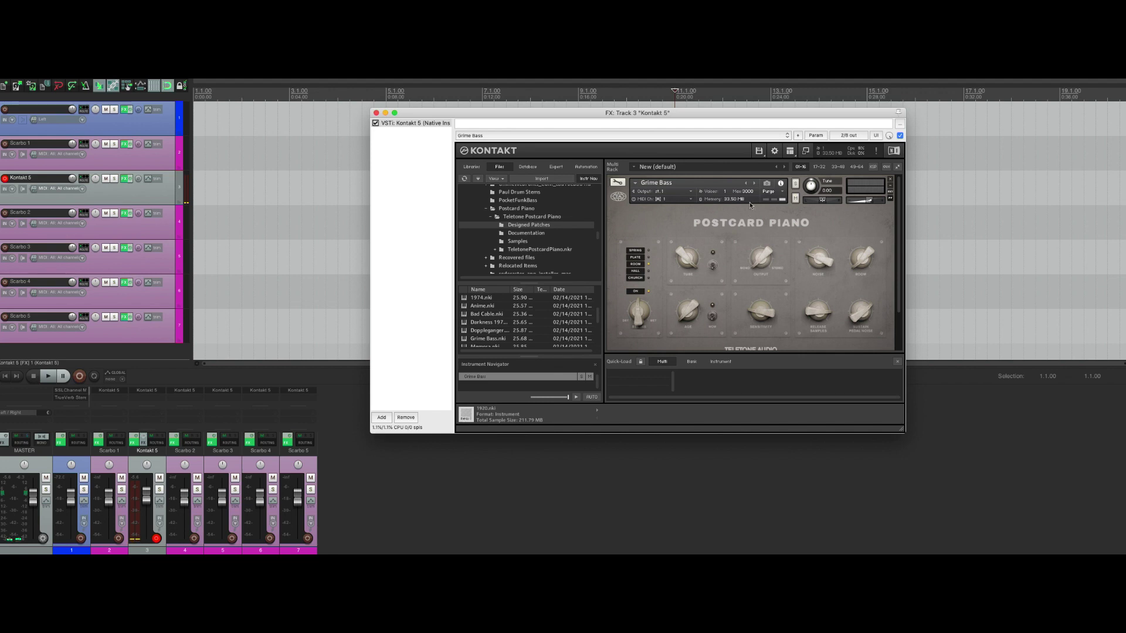
pyautogui.click(754, 184)
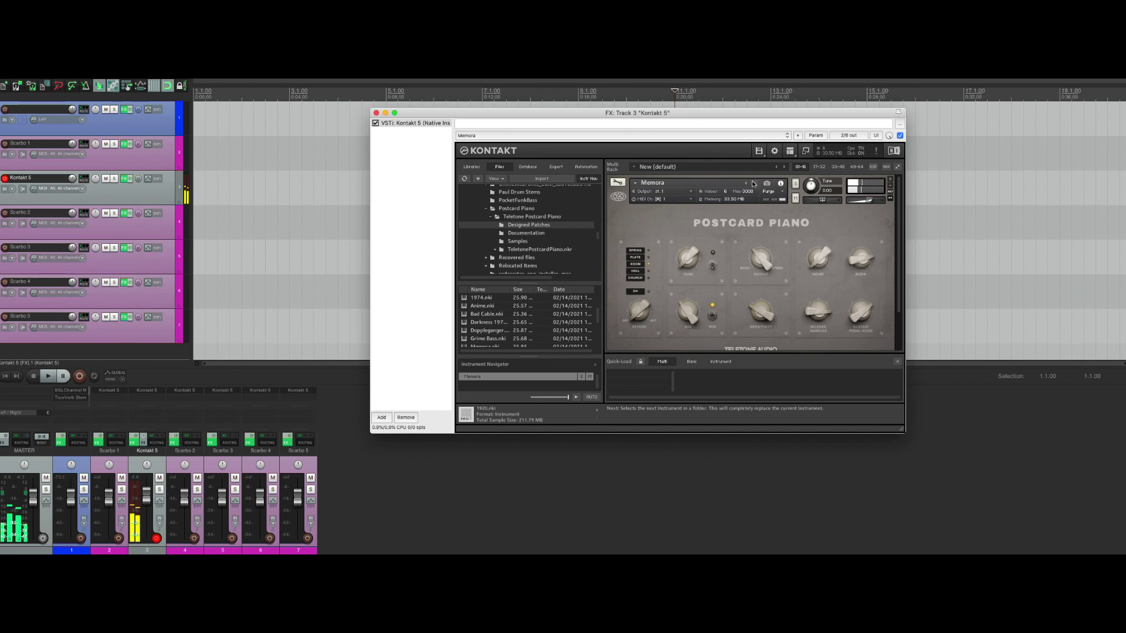
pyautogui.click(753, 184)
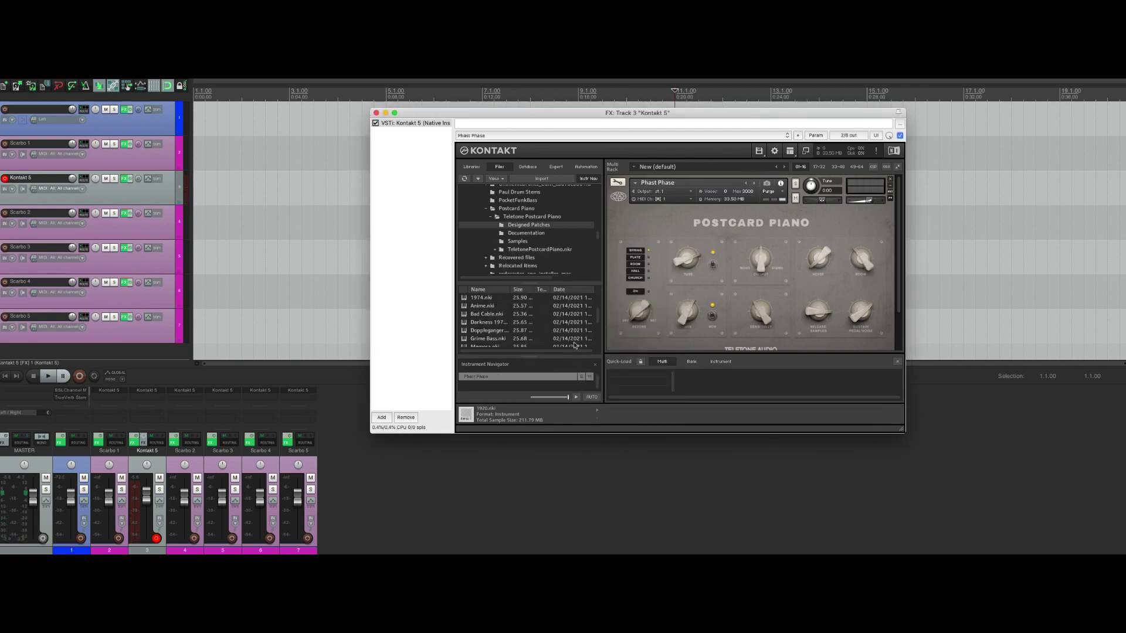
# - Audition the Plucked Piano Bass, Refraction, Sirens and Spring Piano patches in turn
pyautogui.scroll(-3, 580, 331)
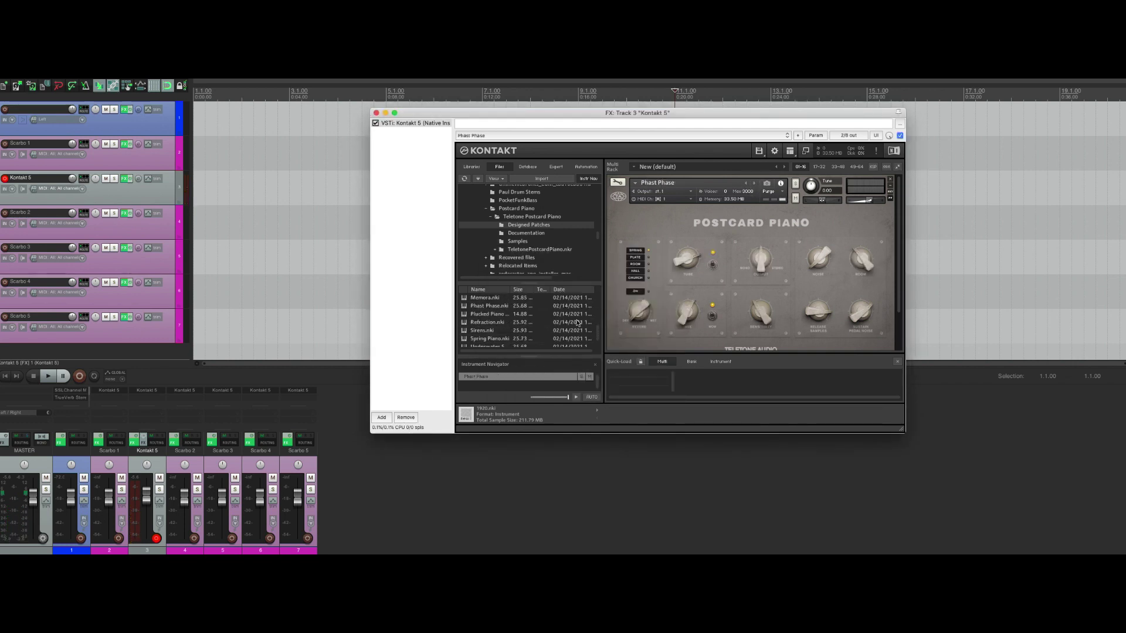
pyautogui.click(754, 184)
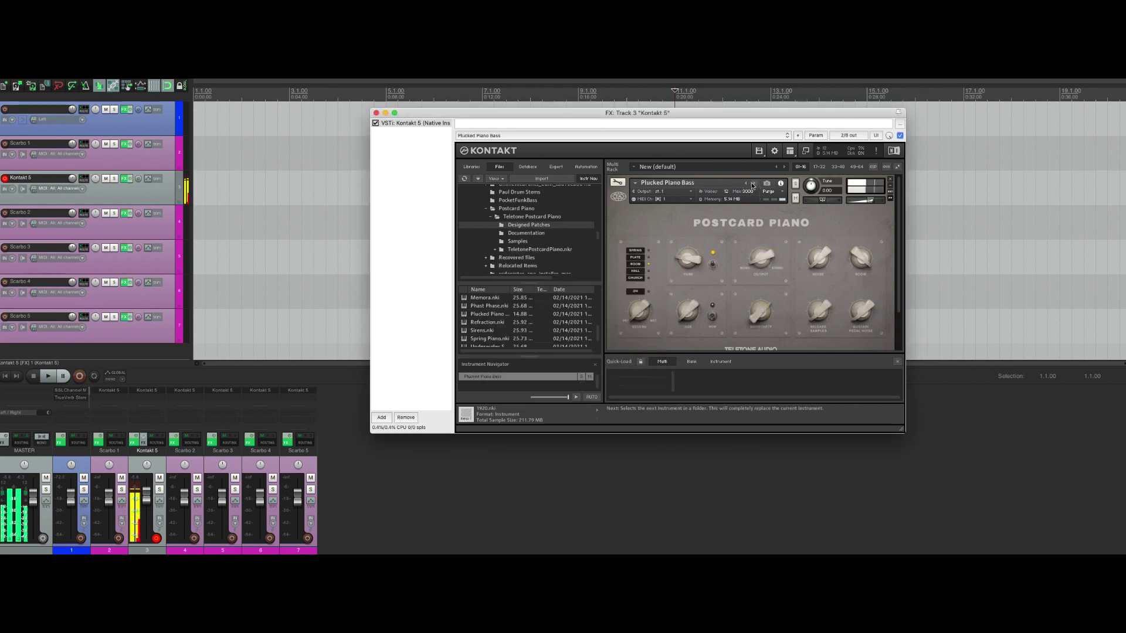
pyautogui.click(753, 184)
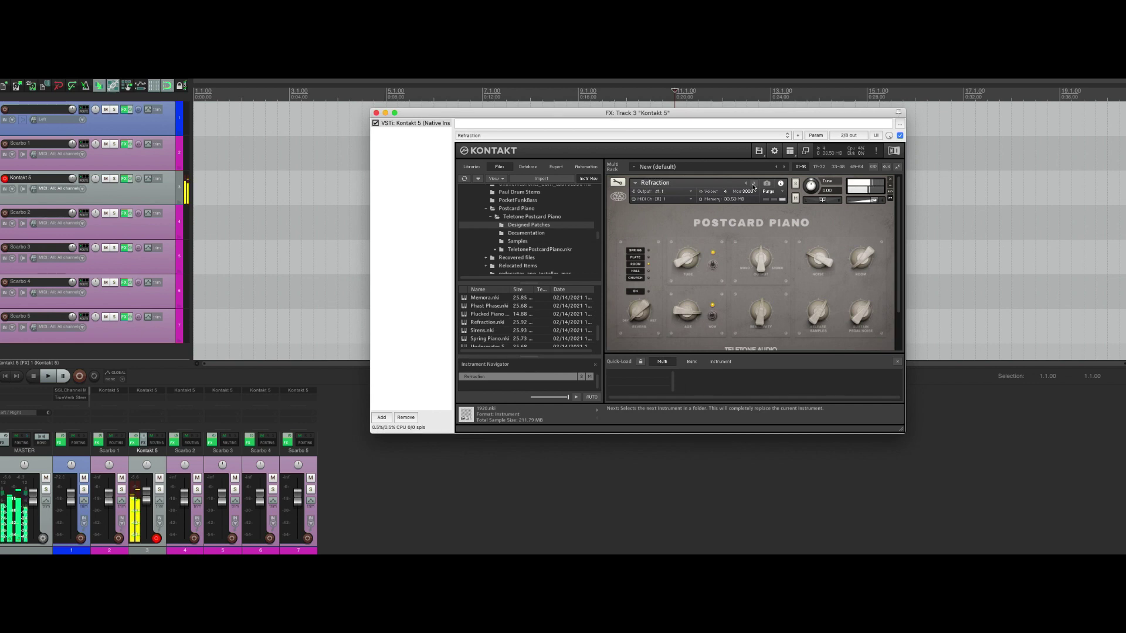
pyautogui.click(753, 185)
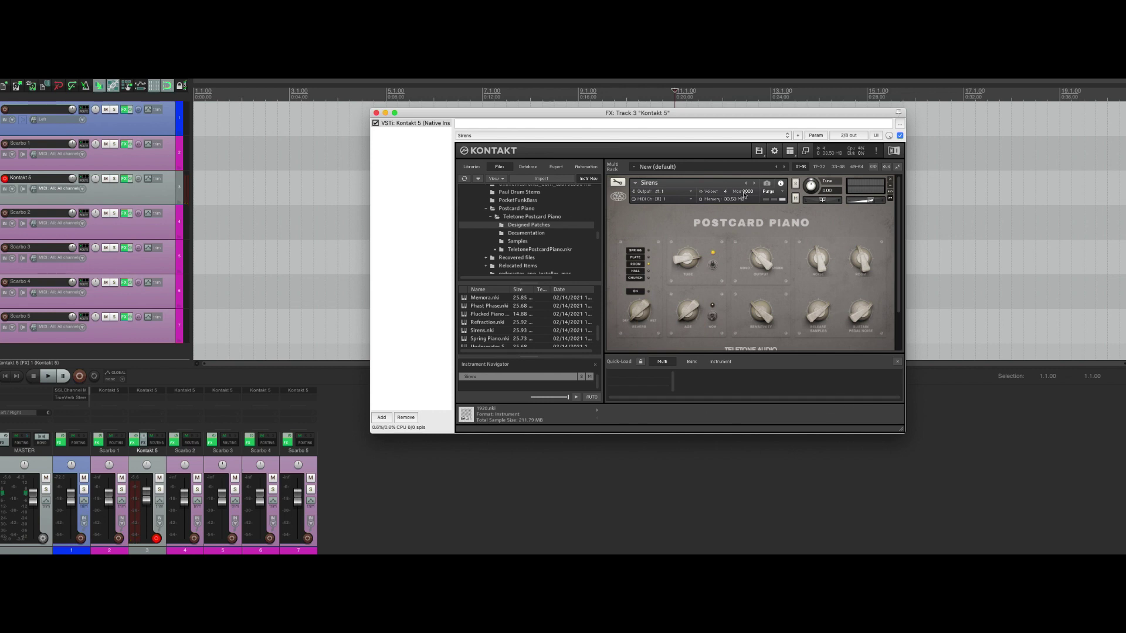
pyautogui.click(754, 183)
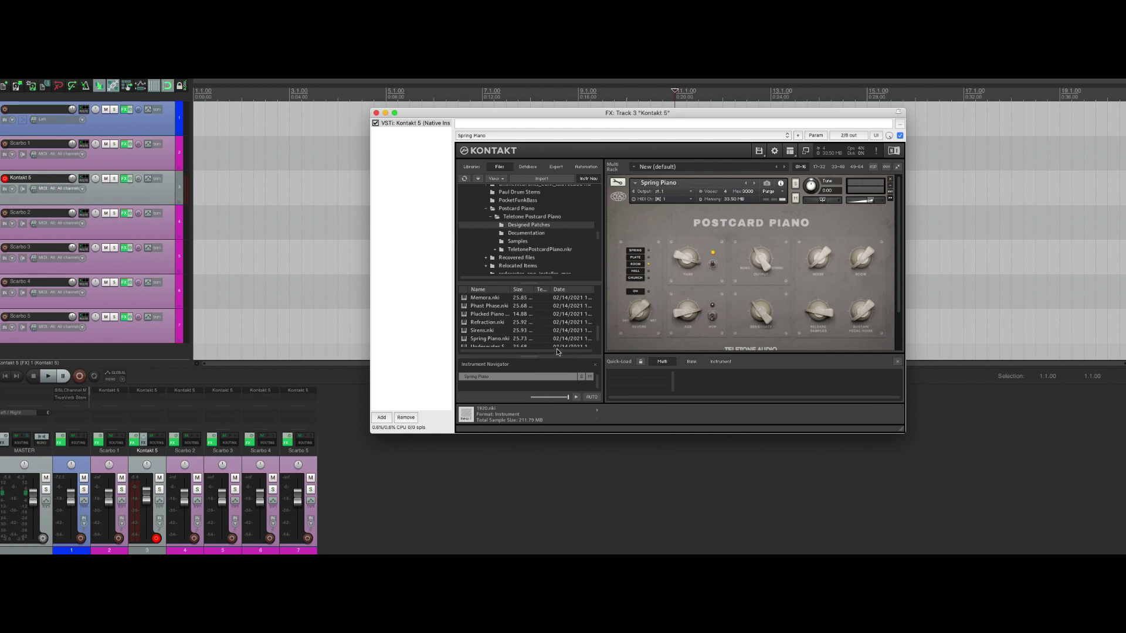
# - Load the Underwater Scene patch, turn on its reverb and change the reverb type
pyautogui.scroll(-1, 557, 337)
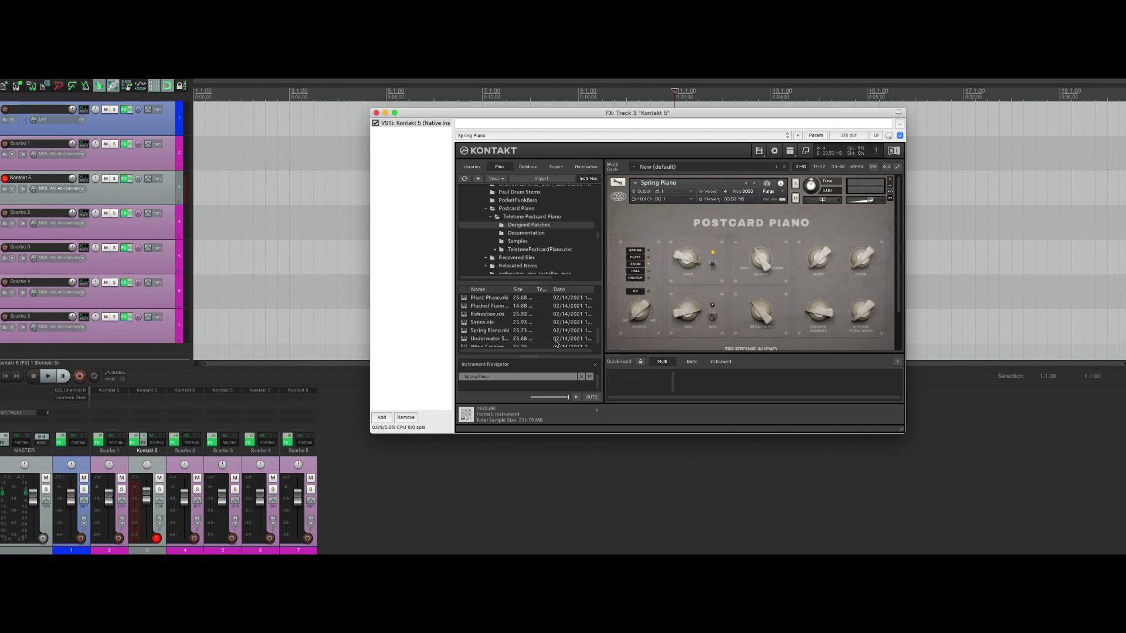
pyautogui.click(754, 183)
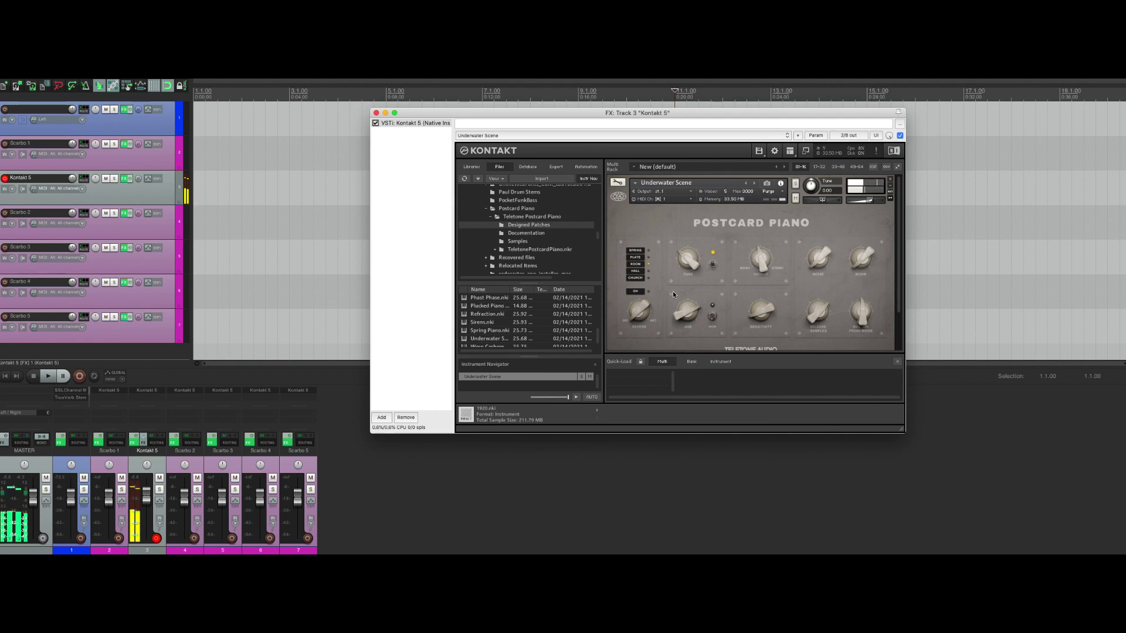
pyautogui.click(635, 293)
pyautogui.click(638, 278)
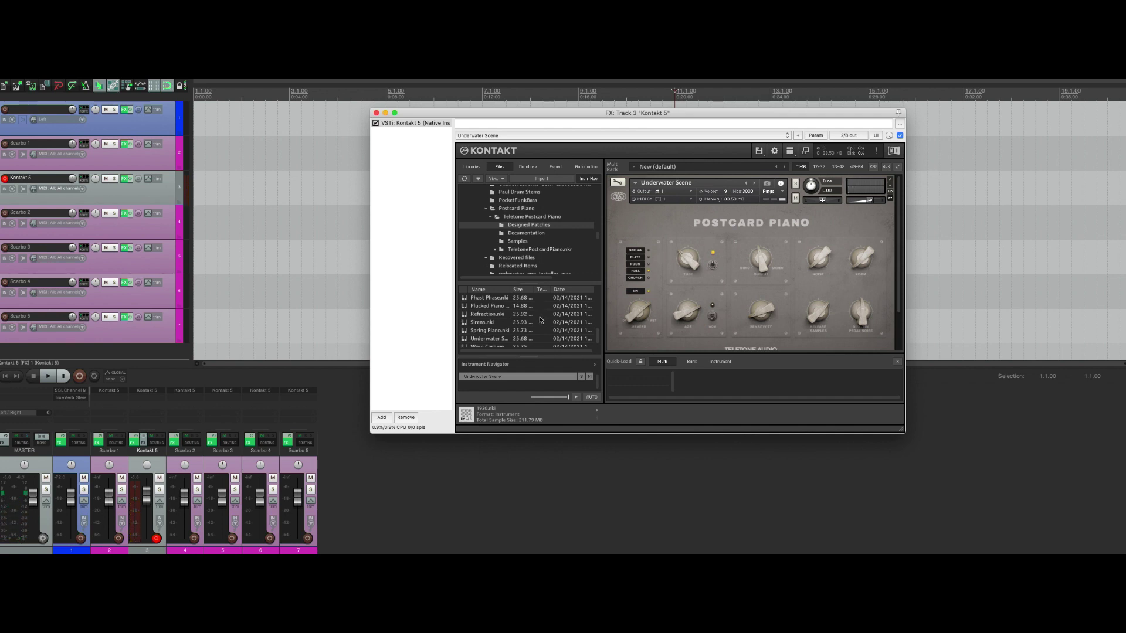
# - Load the Worn Cashmere patch
pyautogui.click(754, 183)
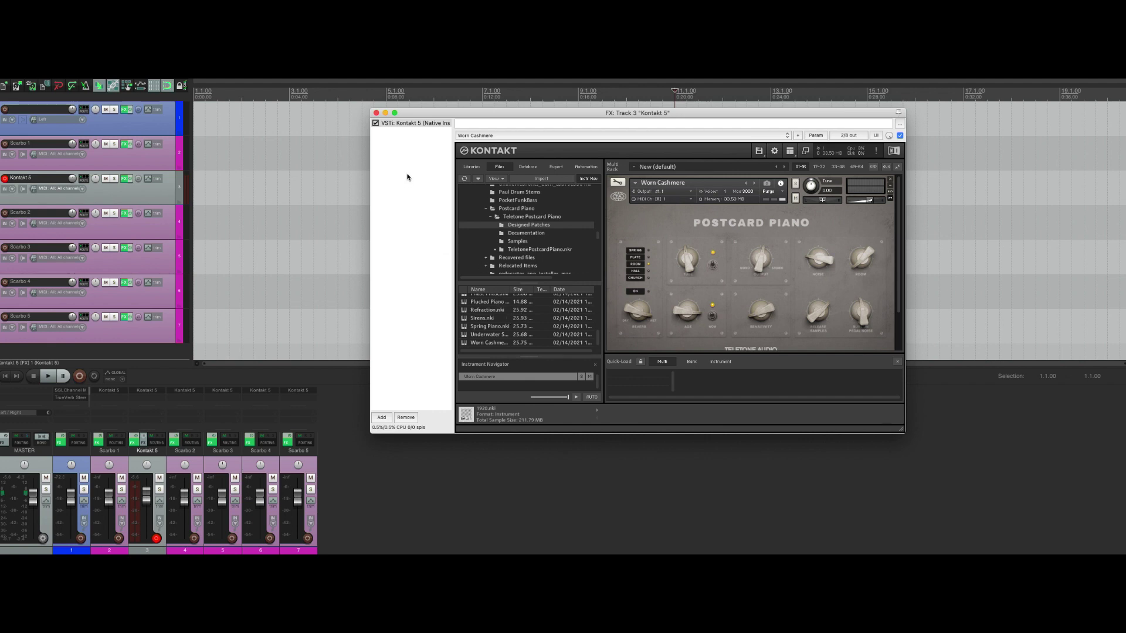
# - Close the Postcard Piano window and, on the Scarbo 1 track, open the Teletone Audio - Scarbo Instruments folder with a taller file list
pyautogui.click(376, 113)
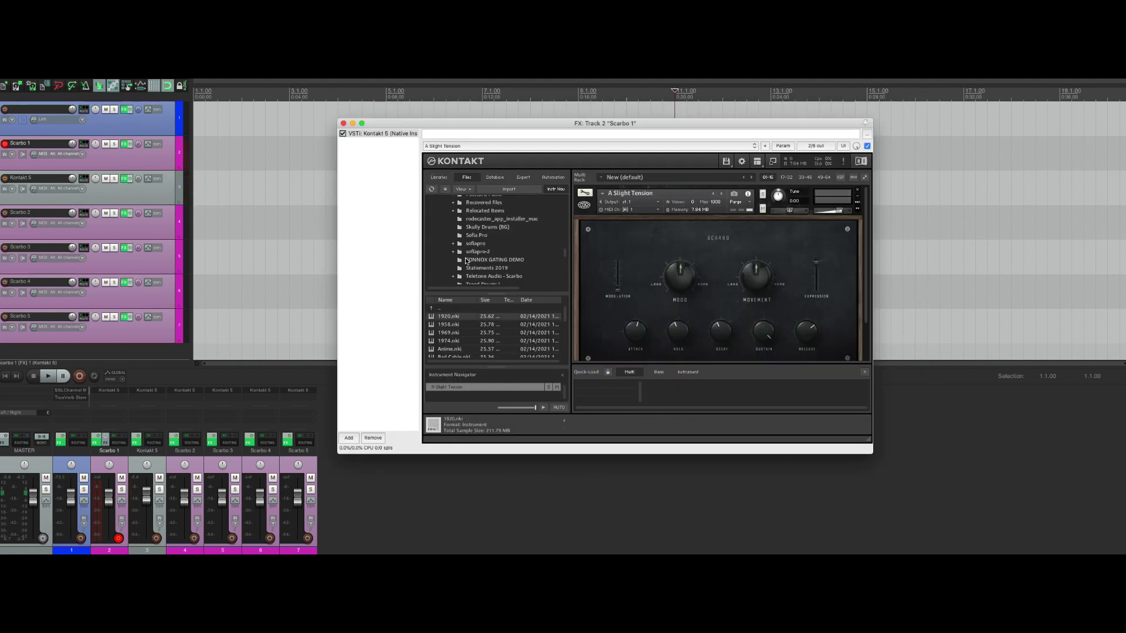
pyautogui.click(468, 275)
pyautogui.doubleClick(467, 276)
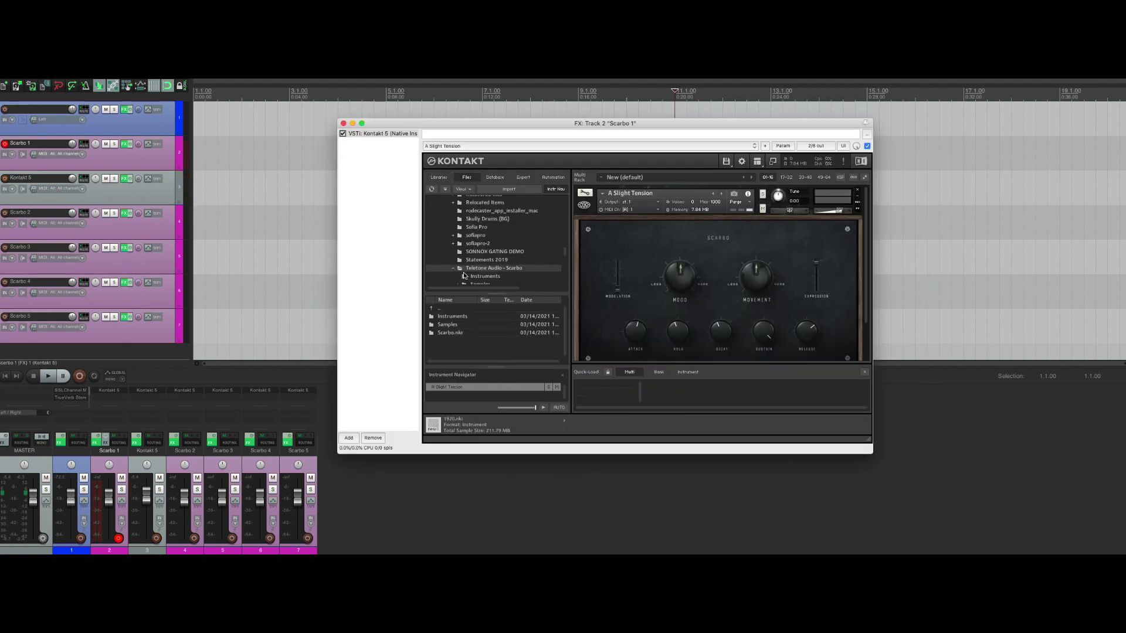
pyautogui.click(486, 244)
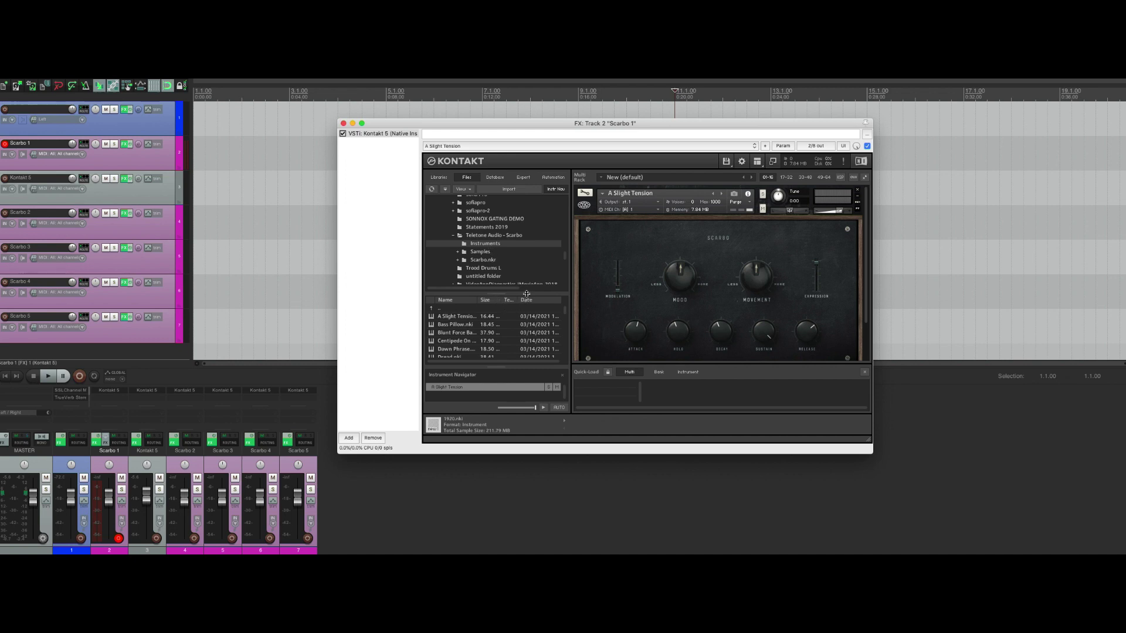
pyautogui.moveTo(528, 295); pyautogui.dragTo(526, 213)
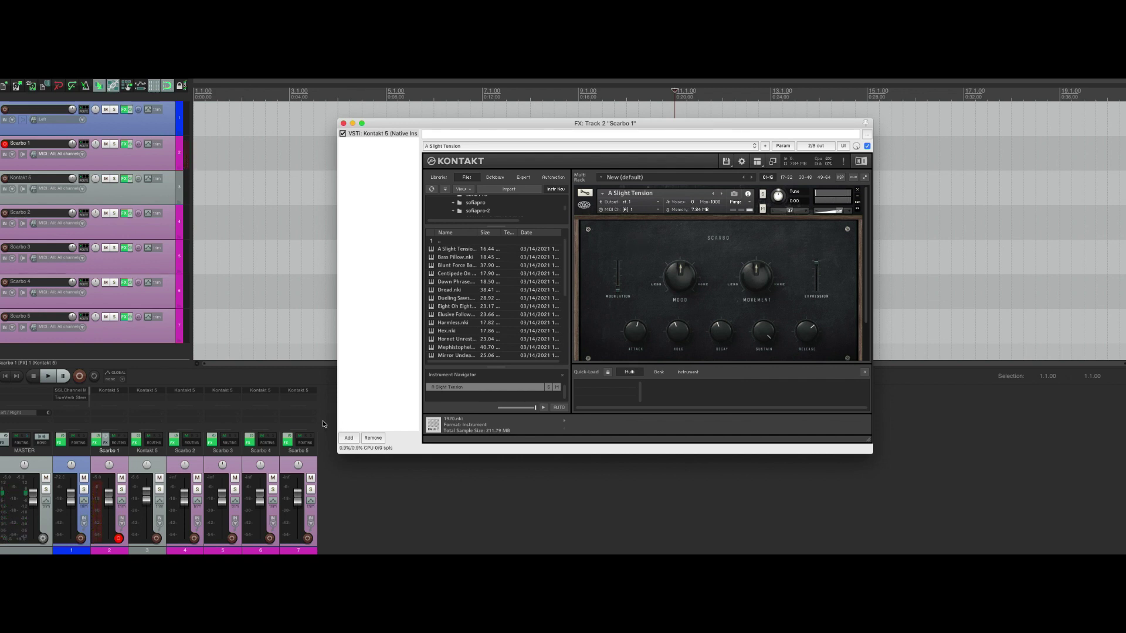
# - Raise the Modulation slider of the A Slight Tension patch while auditioning it
pyautogui.click(115, 499)
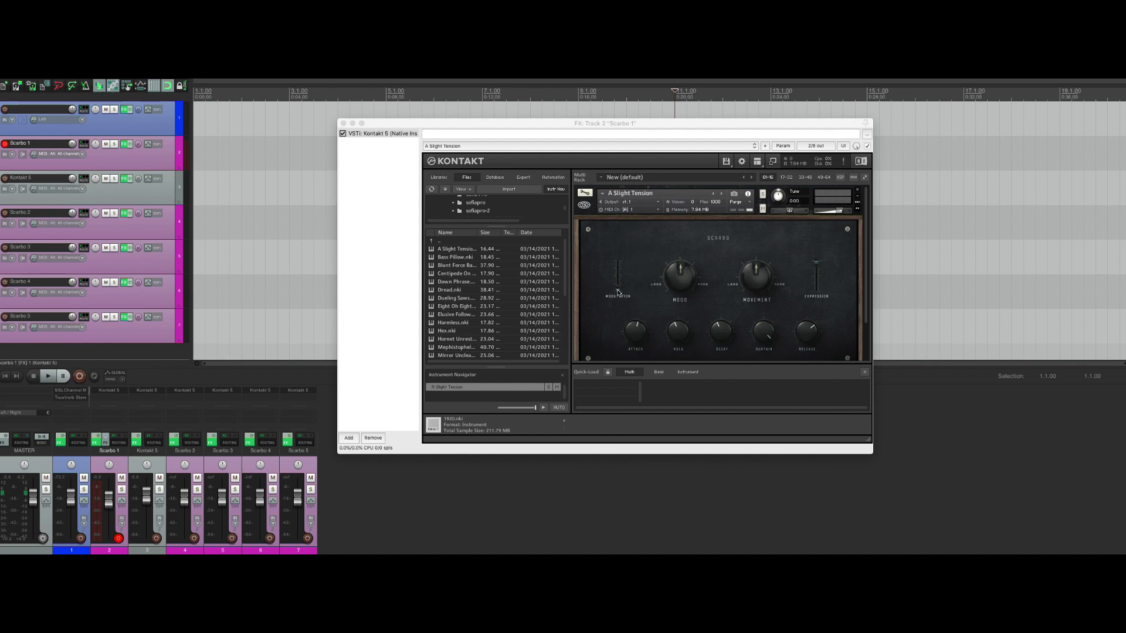
pyautogui.moveTo(617, 292); pyautogui.dragTo(621, 213)
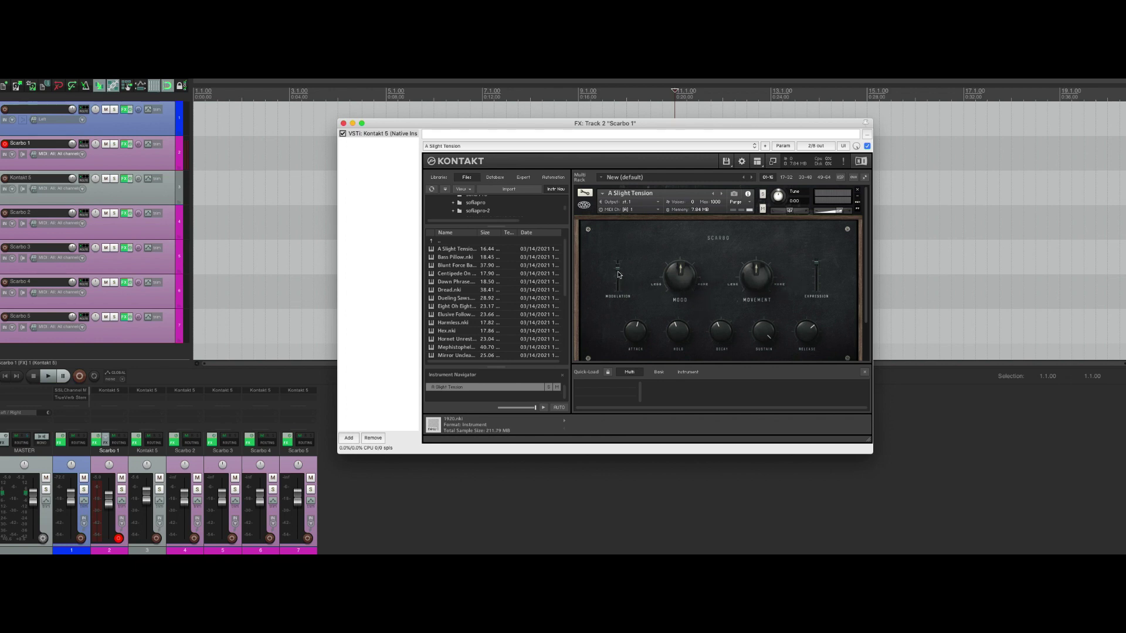
pyautogui.moveTo(617, 276); pyautogui.dragTo(617, 271)
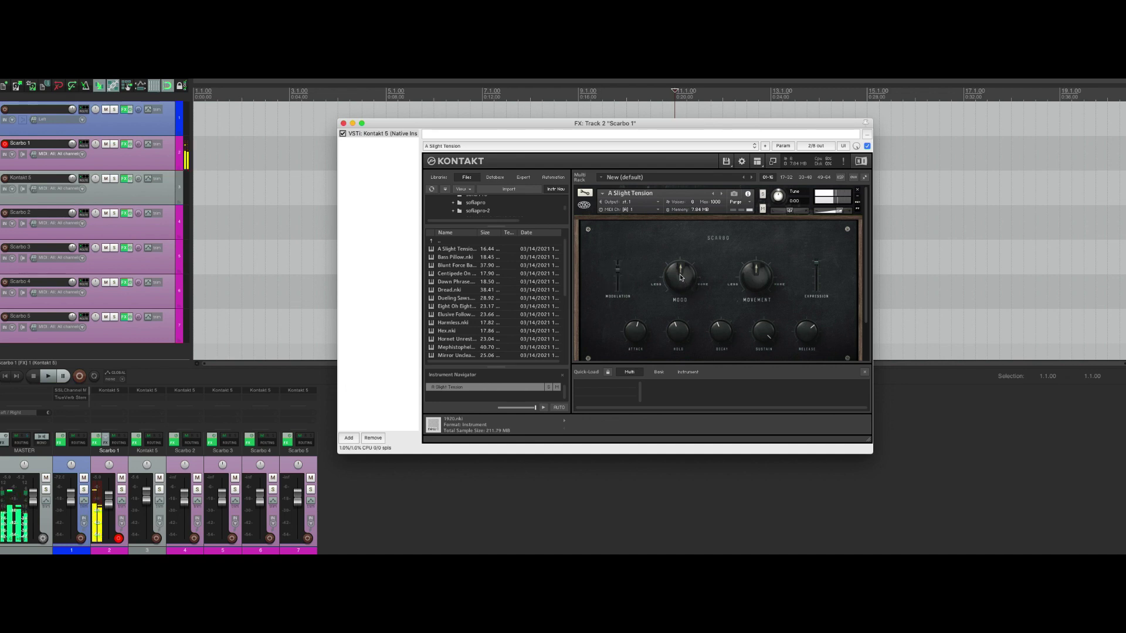
# - Sweep the Mood knob across its range and back to centre, and turn the Movement knob down and back up past centre
pyautogui.moveTo(680, 285); pyautogui.dragTo(666, 353)
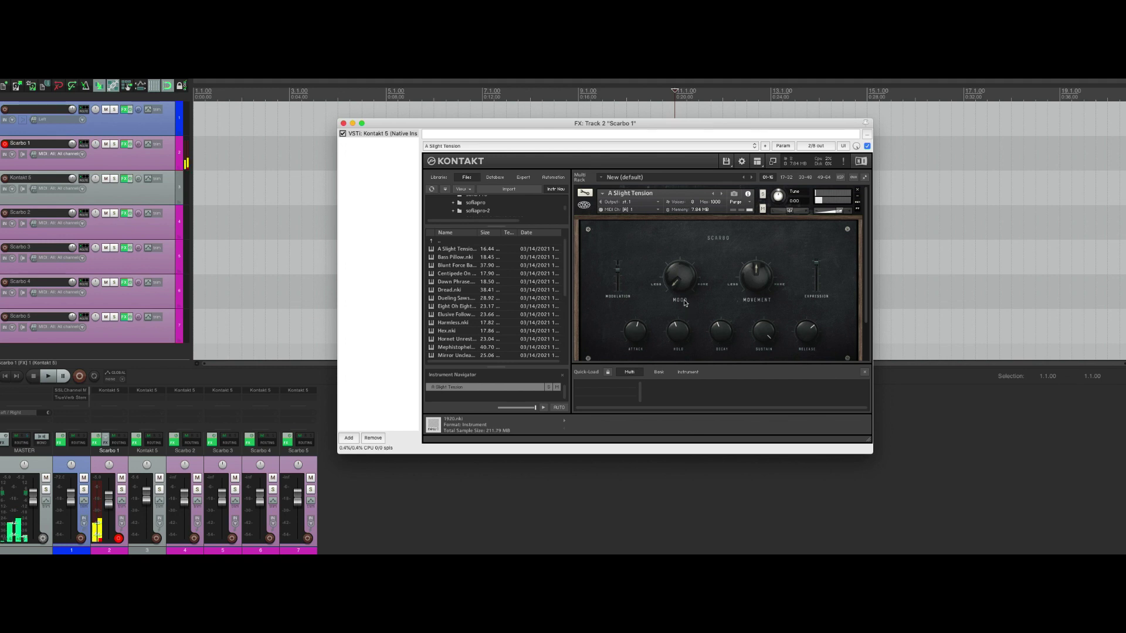
pyautogui.moveTo(681, 283); pyautogui.dragTo(743, 143)
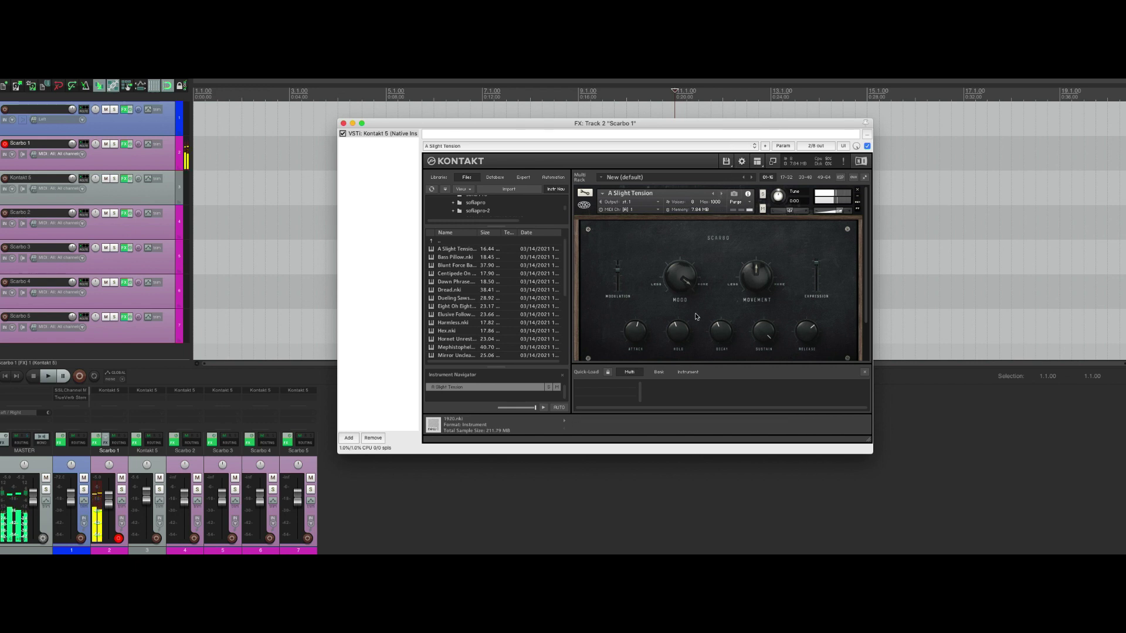
pyautogui.moveTo(680, 282); pyautogui.dragTo(688, 360)
pyautogui.moveTo(755, 280); pyautogui.dragTo(745, 363)
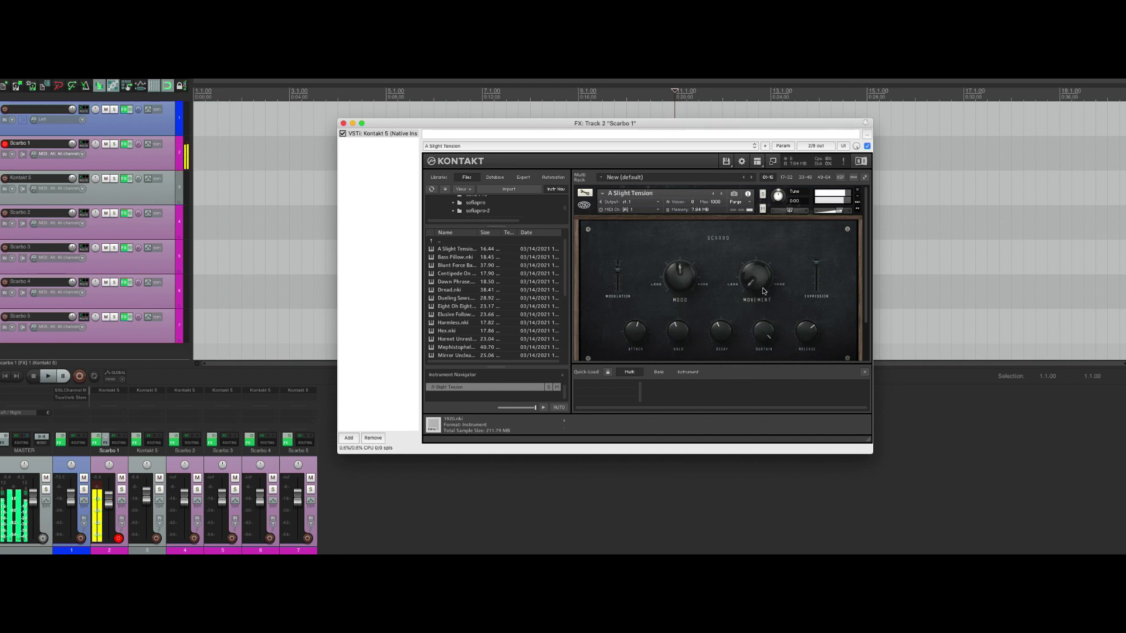
pyautogui.moveTo(764, 291); pyautogui.dragTo(764, 170)
pyautogui.moveTo(757, 288); pyautogui.dragTo(762, 274)
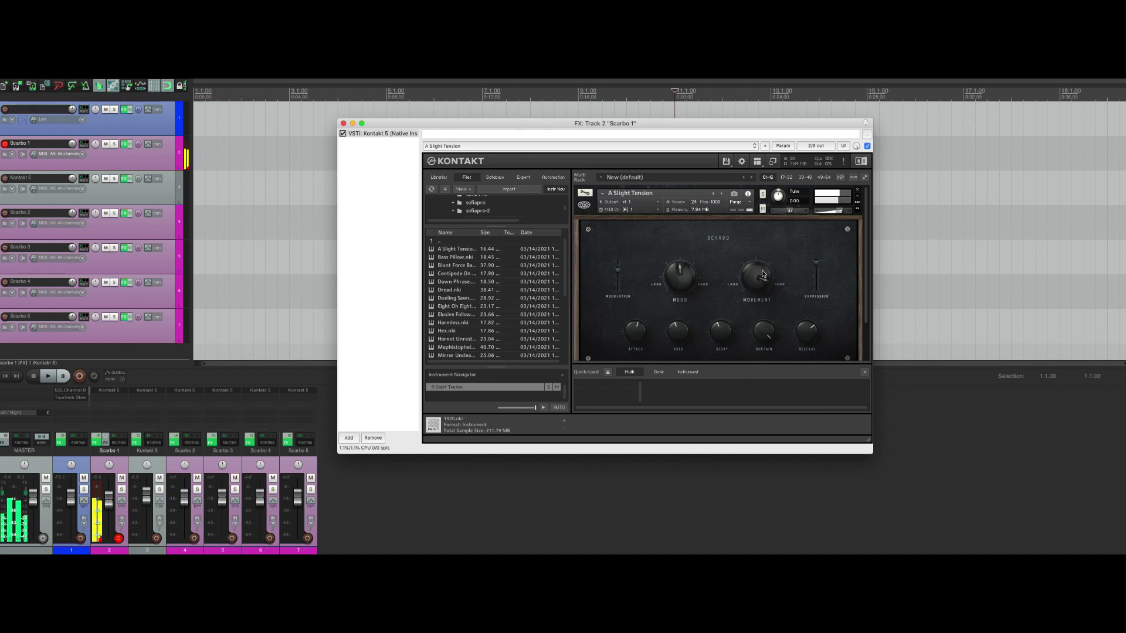
pyautogui.moveTo(762, 274); pyautogui.dragTo(766, 297)
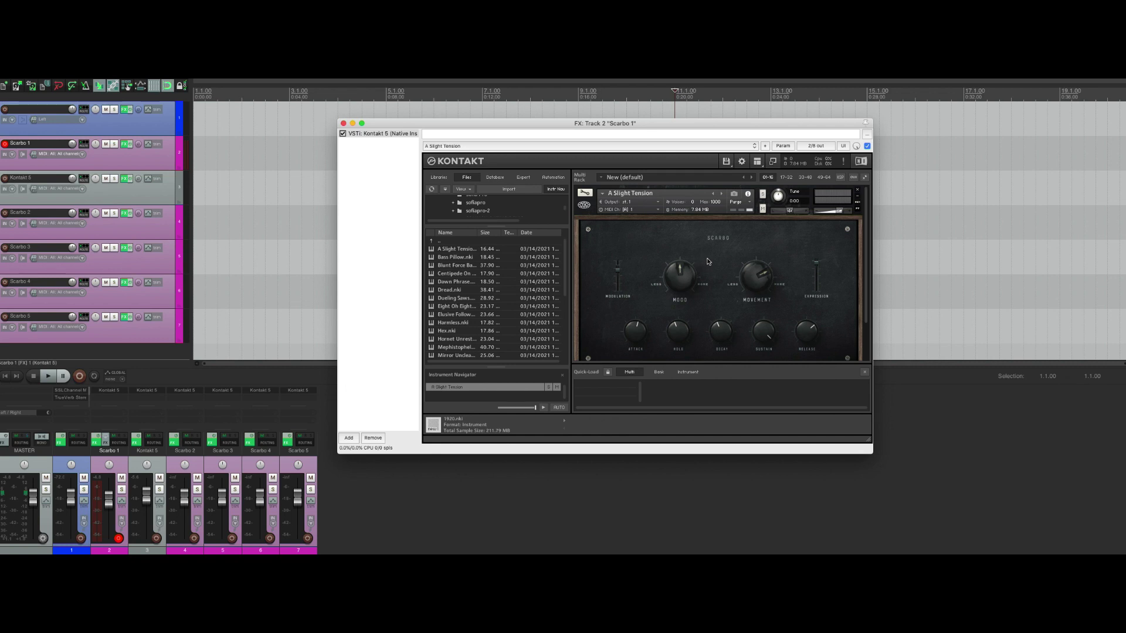
# - Load the Bass Pillow patch and try its knobs, leaving Mood at centre and Sensitivity raised
pyautogui.click(720, 195)
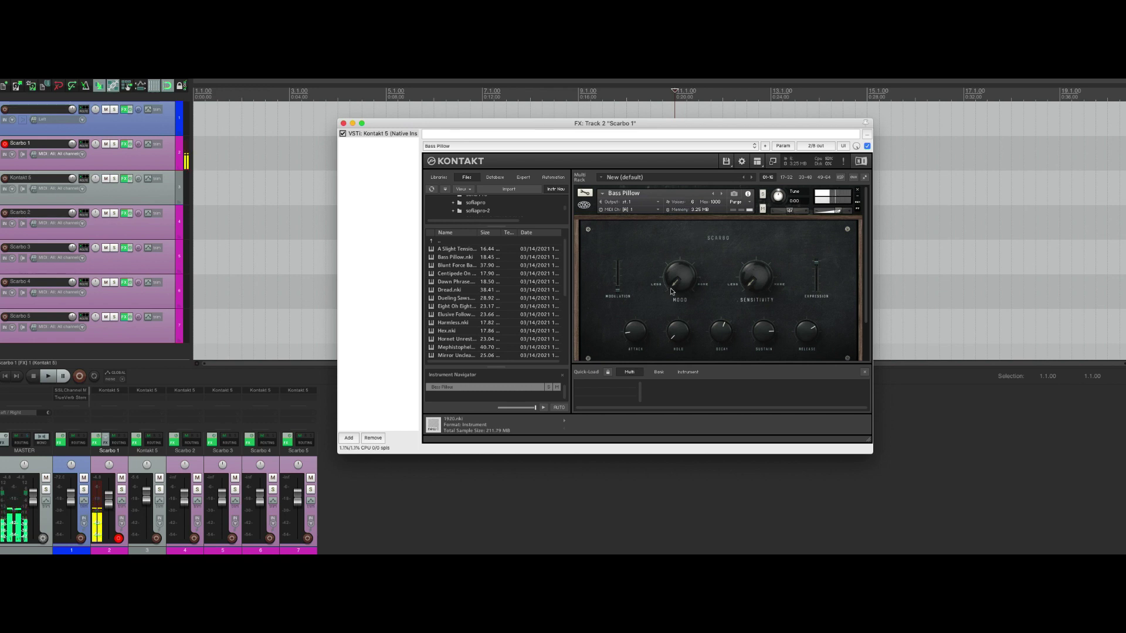
pyautogui.click(724, 236)
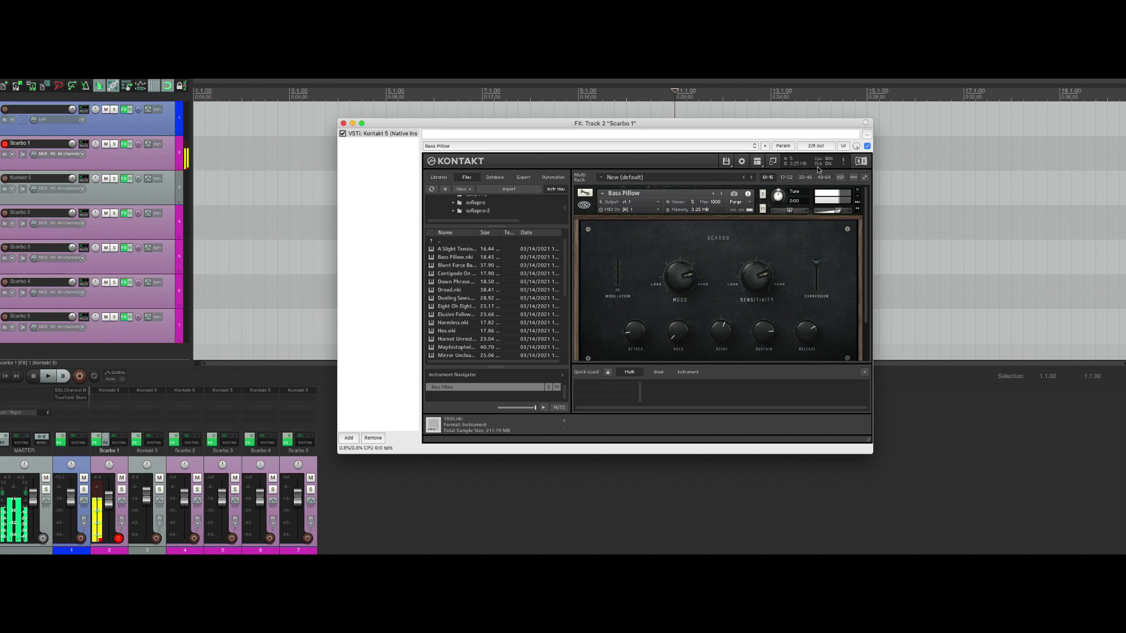
pyautogui.click(752, 272)
pyautogui.moveTo(751, 272)
pyautogui.mouseDown()
pyautogui.moveTo(751, 316)
pyautogui.moveTo(752, 276)
pyautogui.moveTo(753, 293)
pyautogui.mouseUp()
pyautogui.click(685, 293)
pyautogui.moveTo(684, 293); pyautogui.dragTo(680, 329)
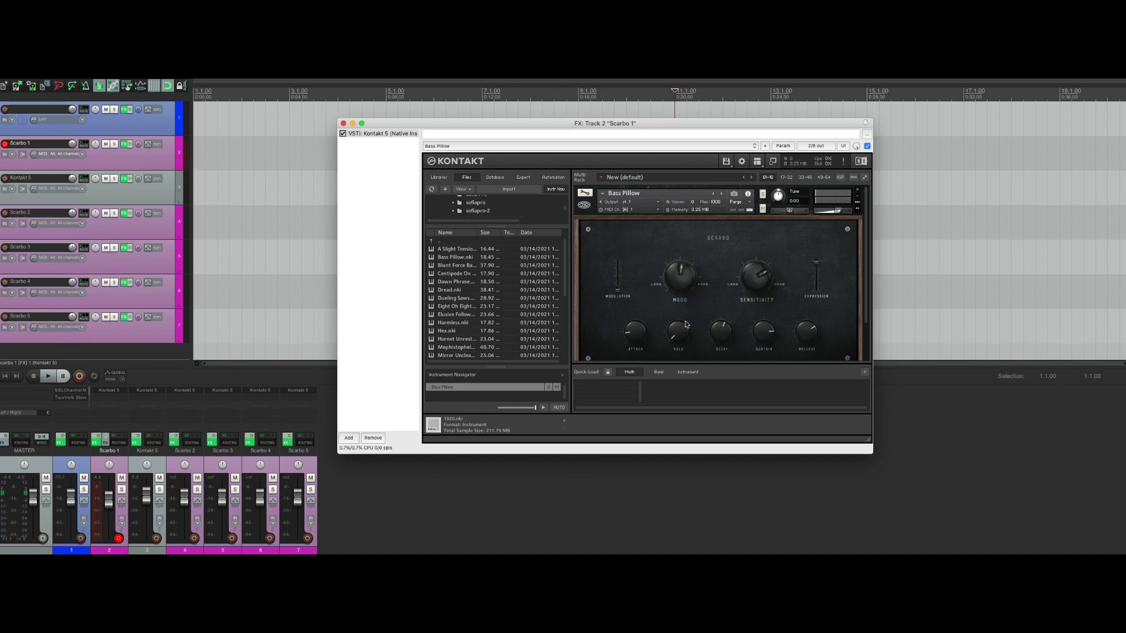
# - Load the Blunt Force Bass patch and raise its Attack knob to just below centre
pyautogui.click(720, 194)
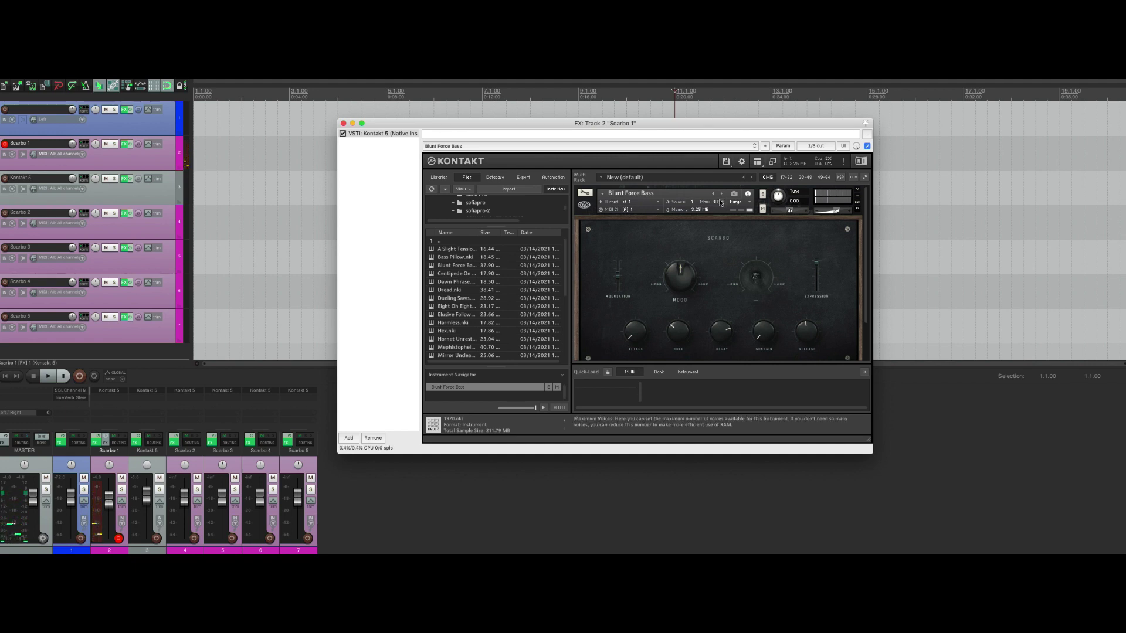
pyautogui.scroll(-1, 720, 202)
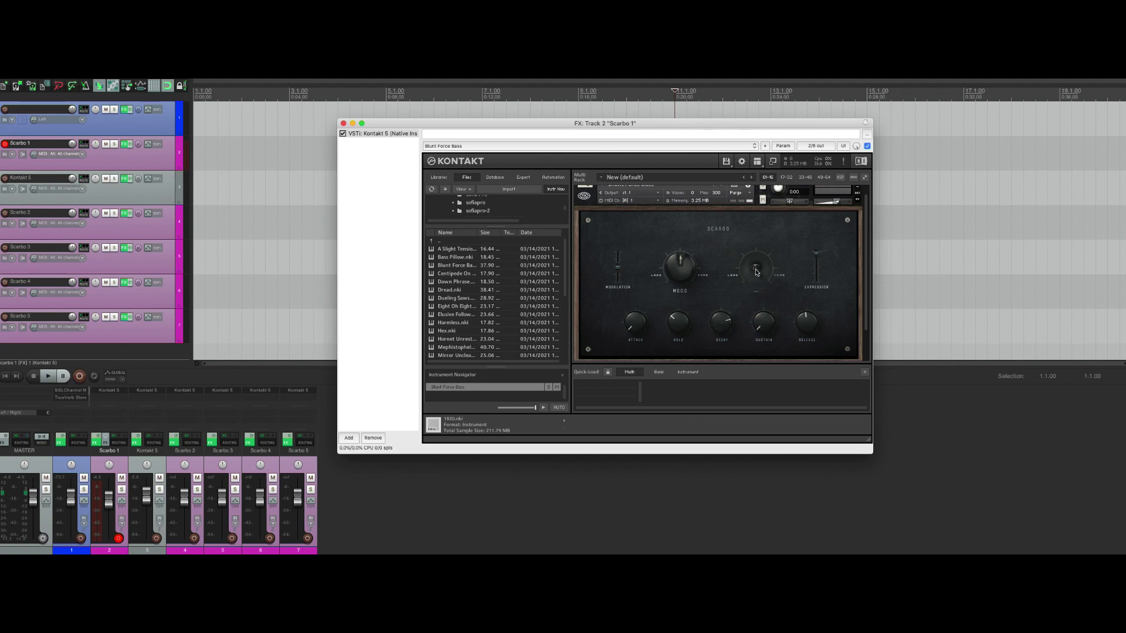
pyautogui.scroll(1, 735, 288)
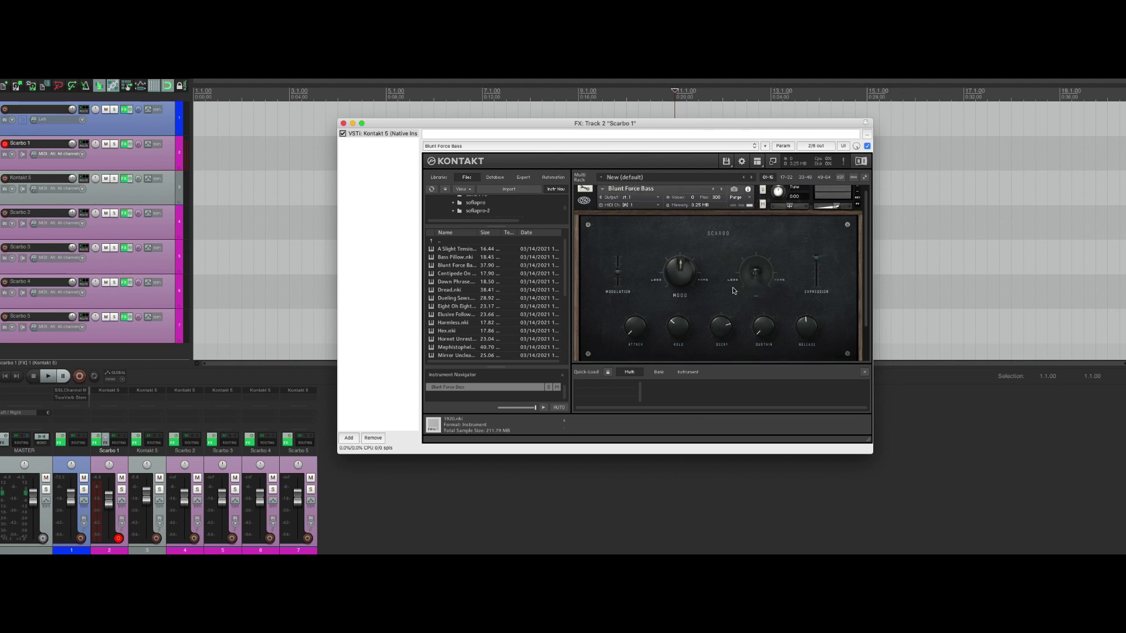
pyautogui.scroll(1, 728, 291)
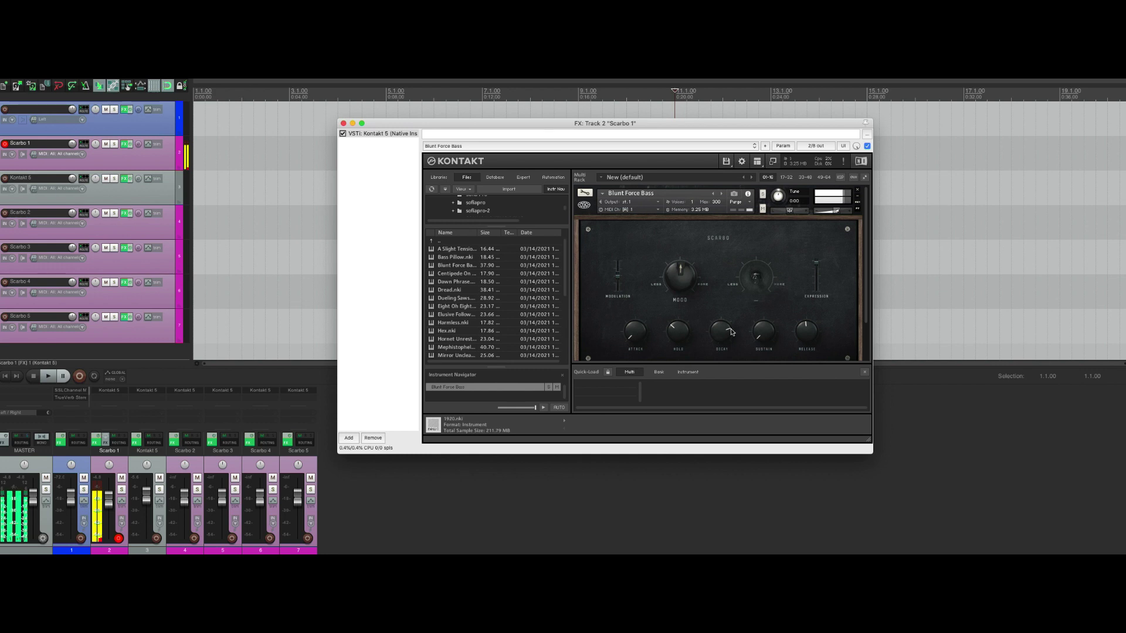
pyautogui.moveTo(649, 333); pyautogui.dragTo(673, 234)
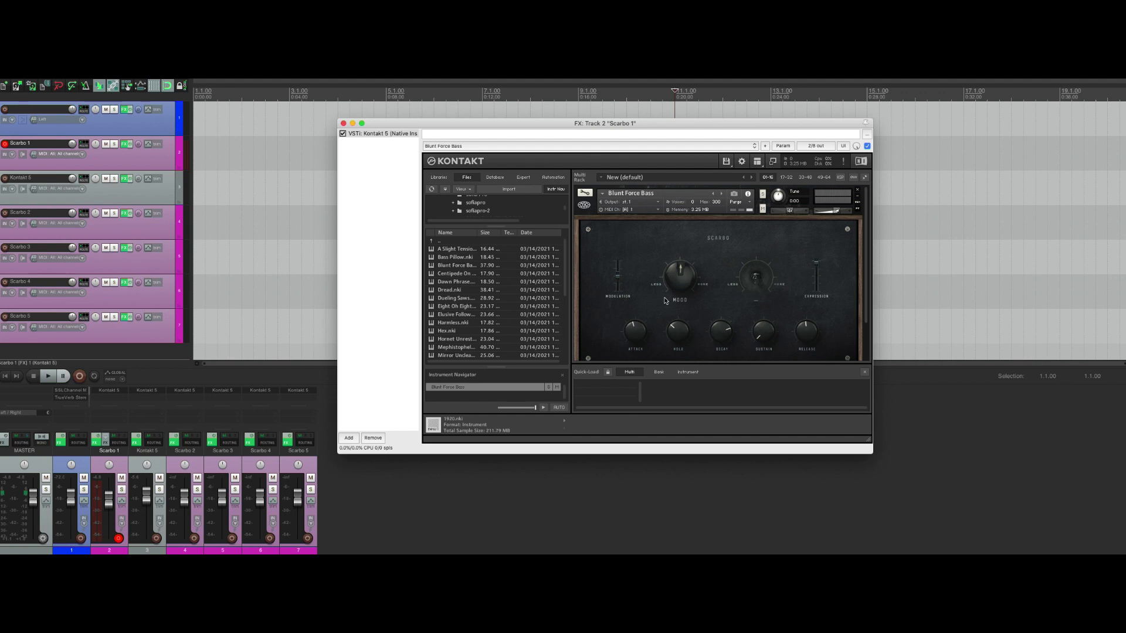
# - Load the Centipede On Ice patch and move the plug-in window away from the tracks
pyautogui.click(722, 194)
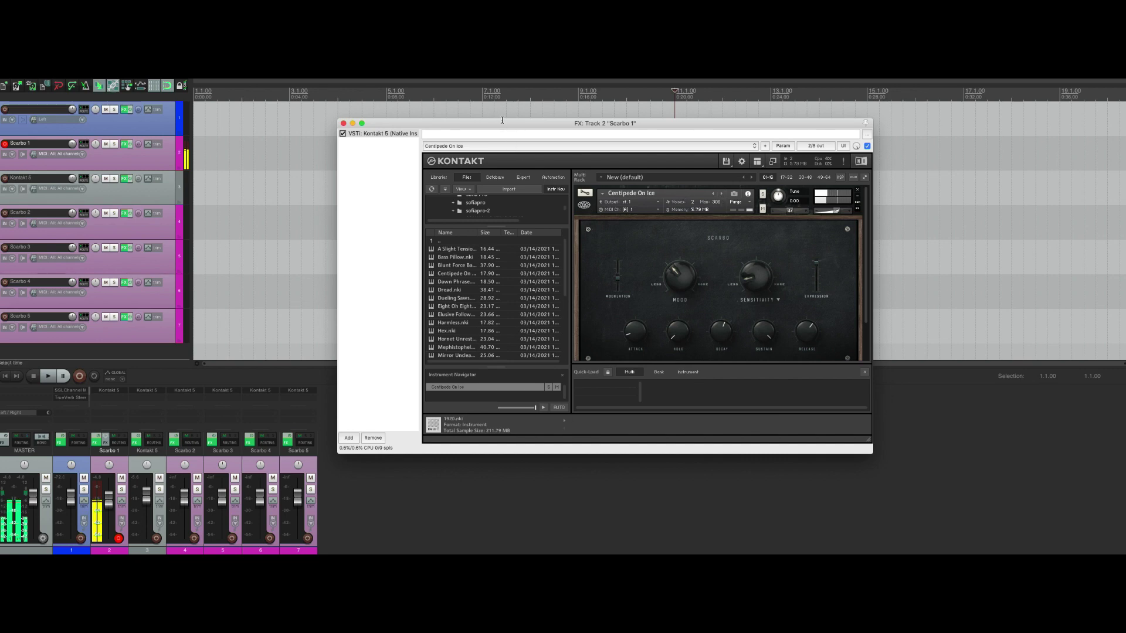
pyautogui.moveTo(515, 125); pyautogui.dragTo(675, 161)
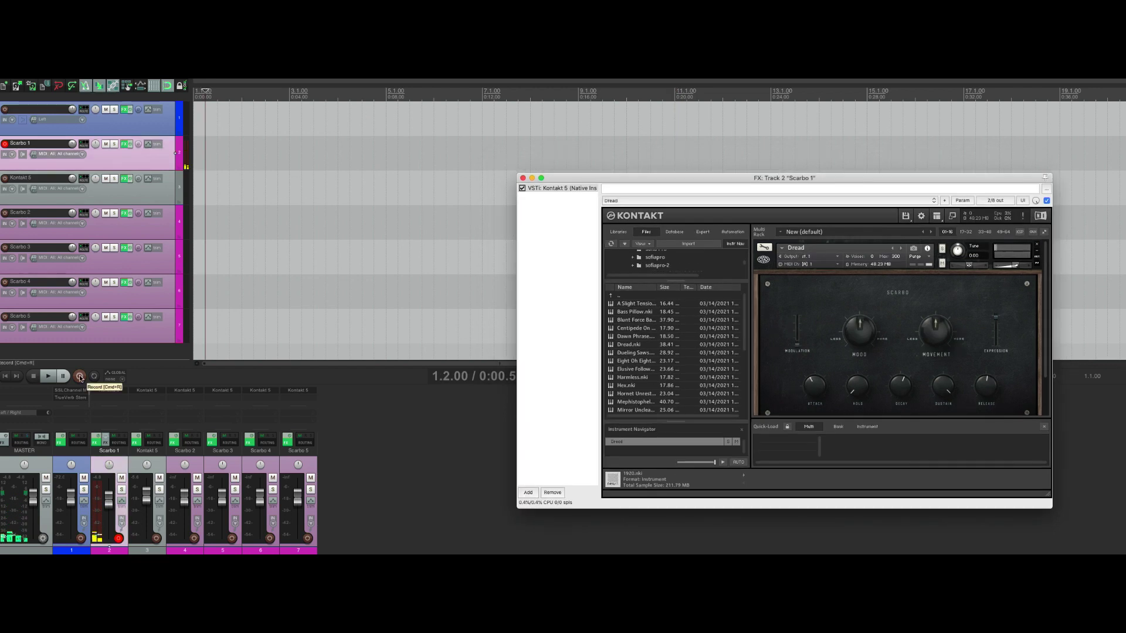
# - Record a MIDI chord part on the Scarbo 1 track with the Dread patch
pyautogui.click(80, 378)
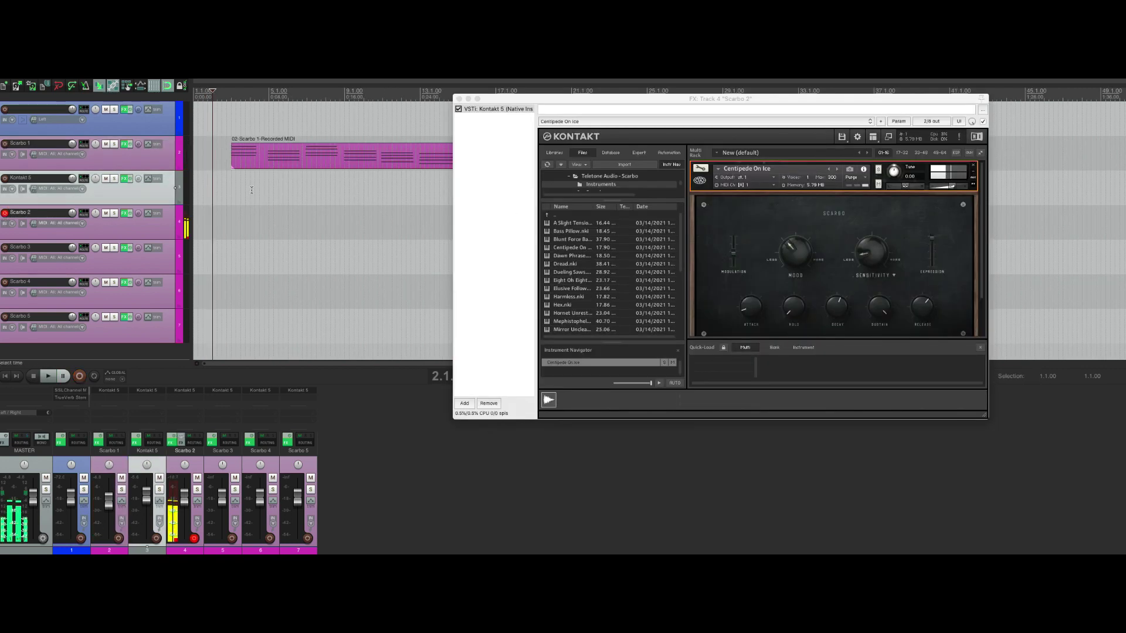
# - Record a sustained MIDI note on the Scarbo 2 track with the Centipede On Ice patch and close its plug-in window
pyautogui.click(204, 214)
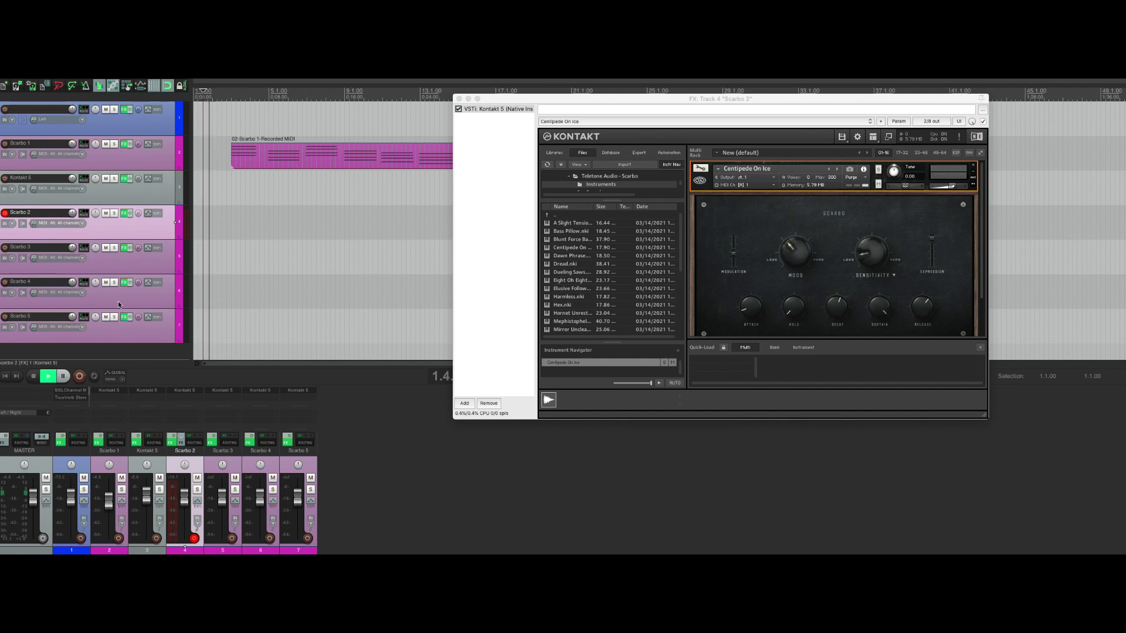
pyautogui.press('space')
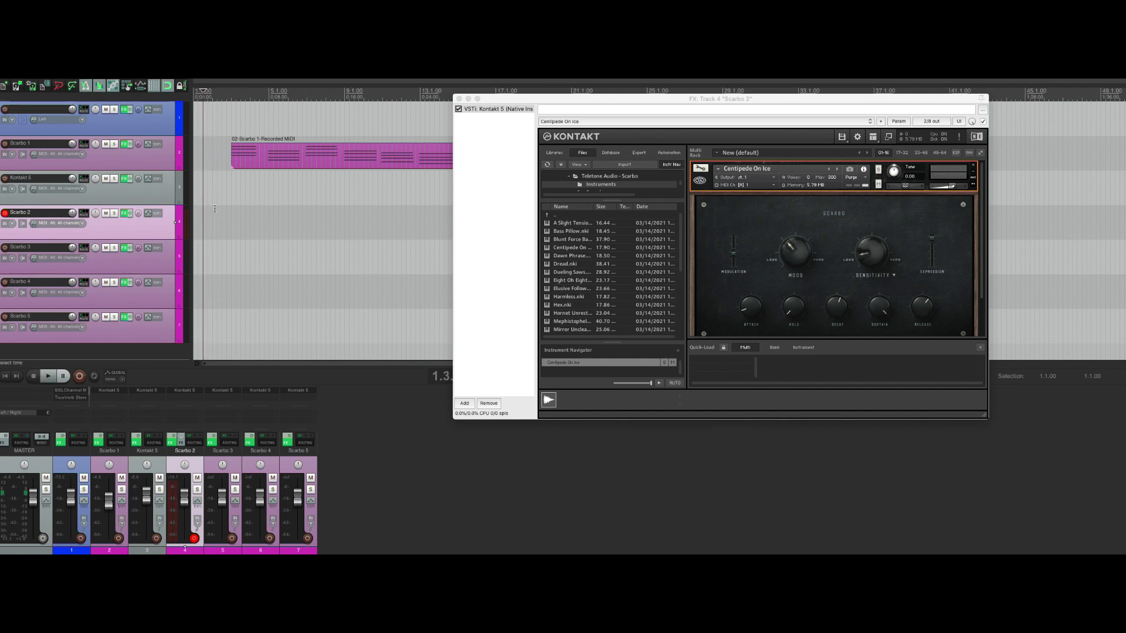
pyautogui.press('space')
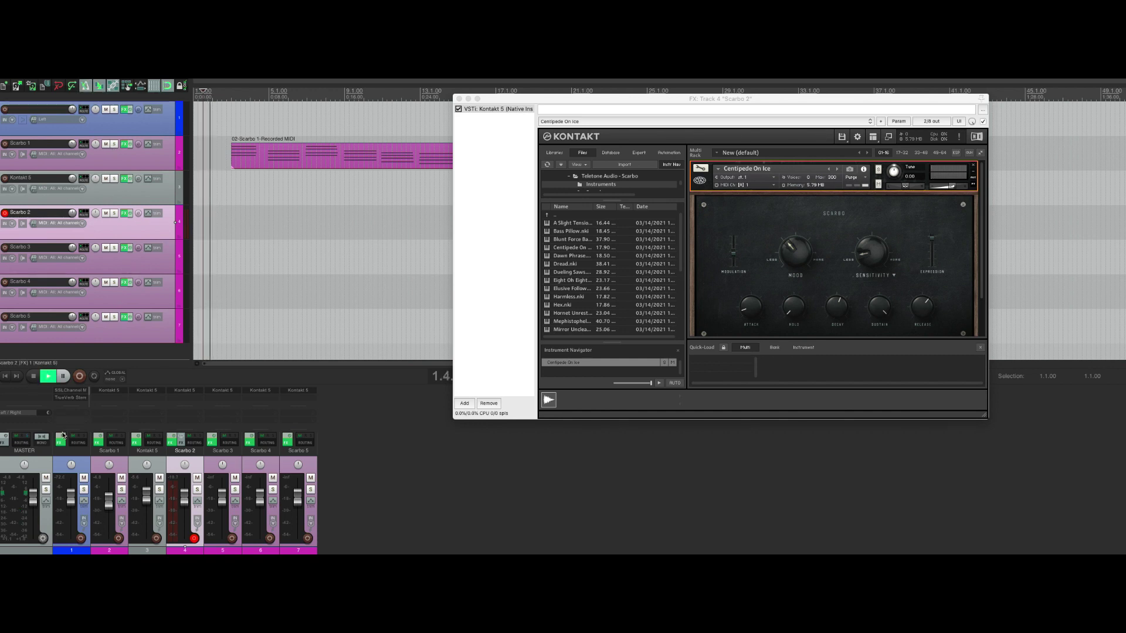
pyautogui.click(80, 378)
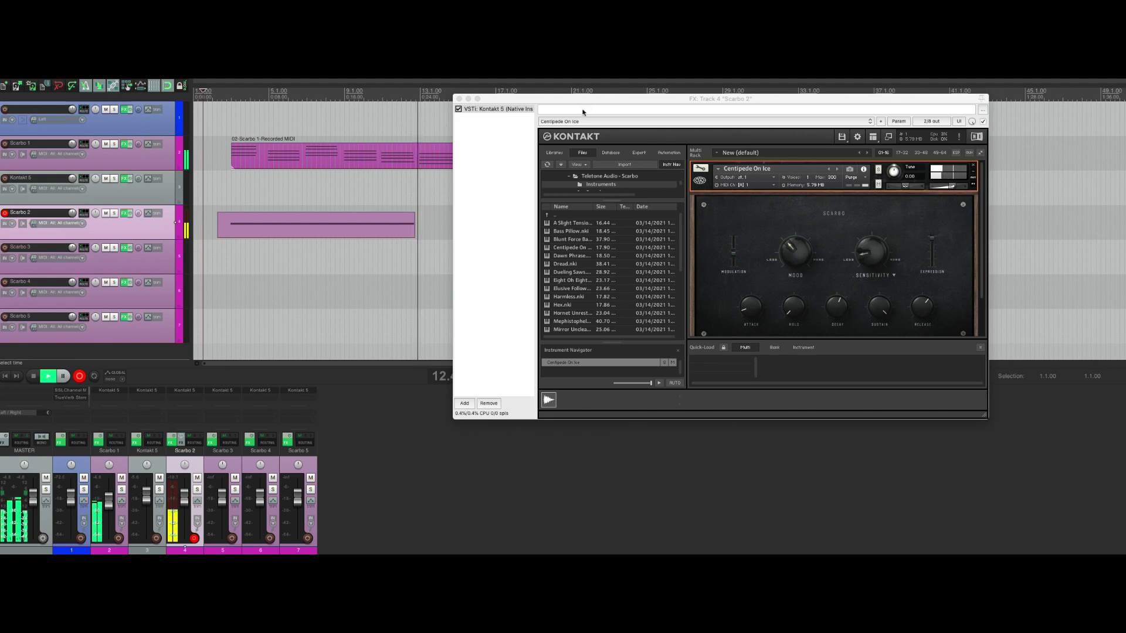
pyautogui.moveTo(596, 99); pyautogui.dragTo(692, 229)
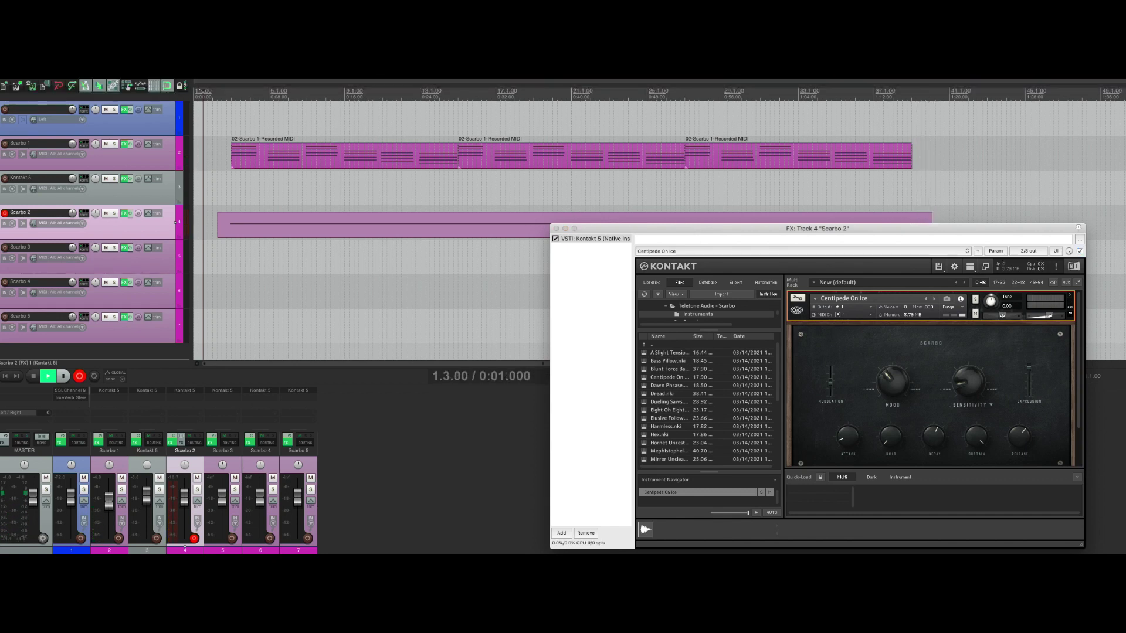
pyautogui.press('space')
pyautogui.scroll(-4, 388, 236)
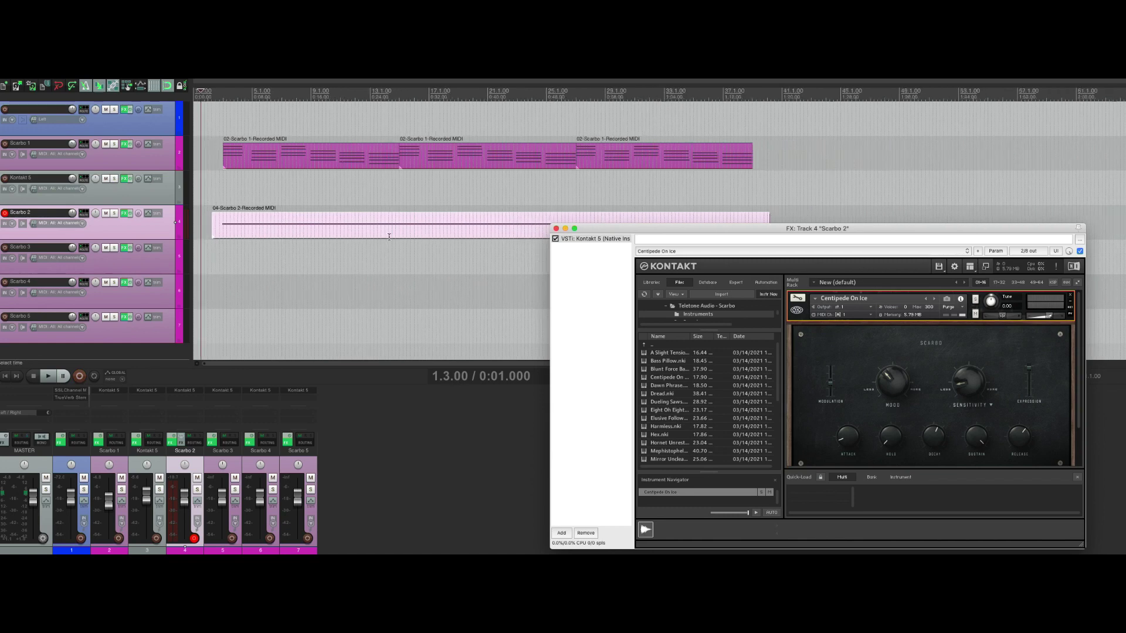
pyautogui.click(556, 229)
# - Record a MIDI part on the Scarbo 3 track with the Bass Pillow patch and stop playback
pyautogui.click(375, 261)
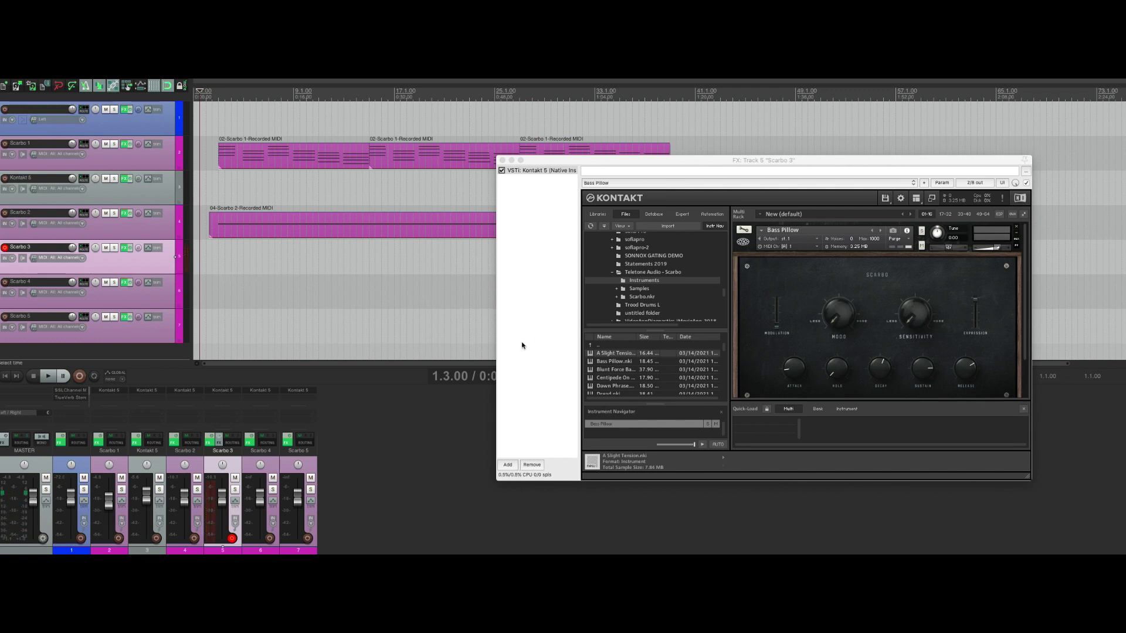
pyautogui.click(79, 377)
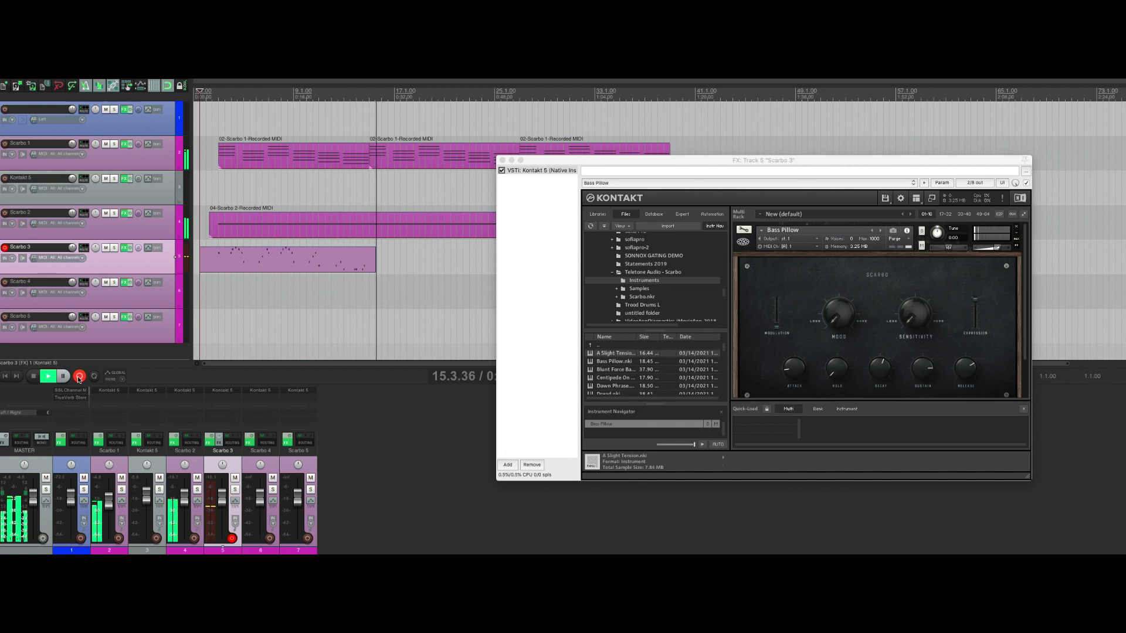
pyautogui.click(79, 378)
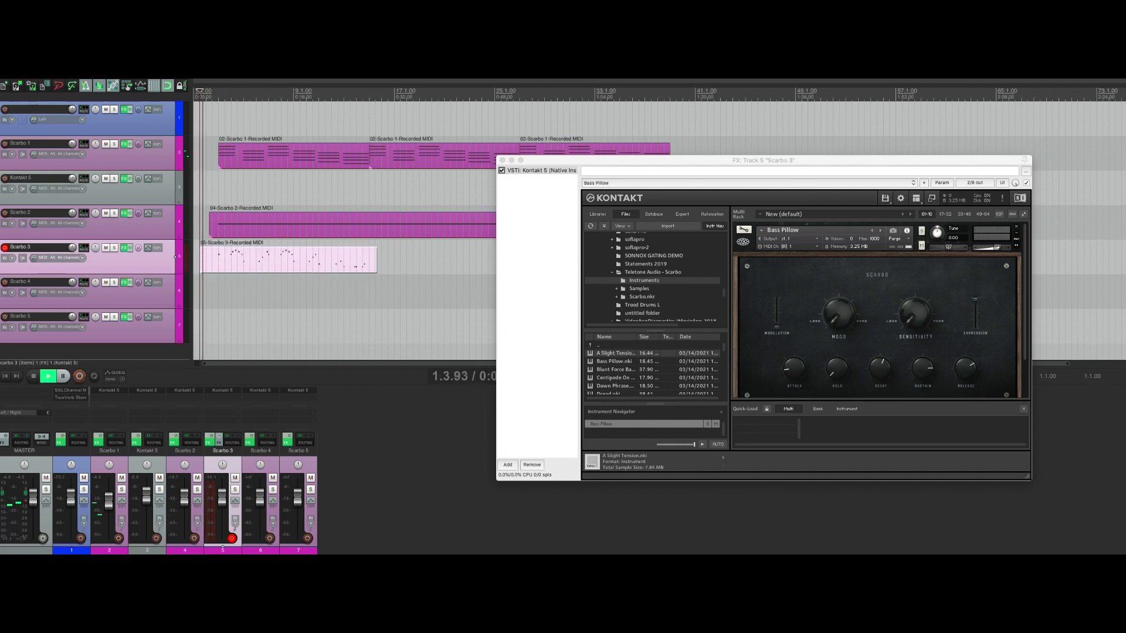
pyautogui.press('space')
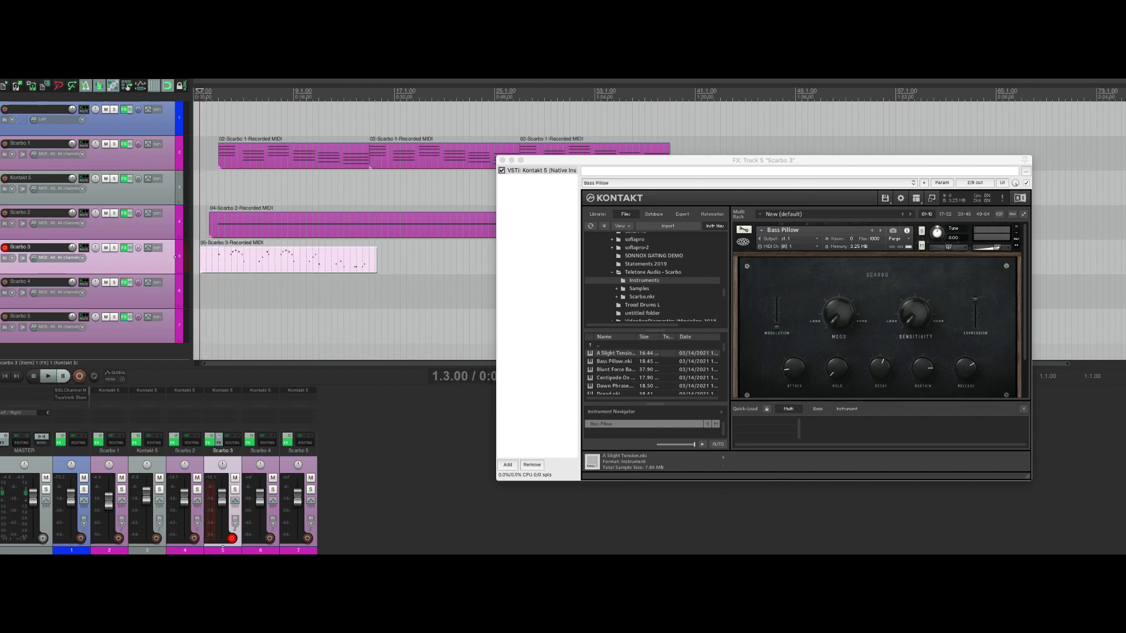
# - Trim the starts of the Scarbo 3 and Scarbo 2 MIDI items to line up with the first Scarbo 1 item
pyautogui.click(228, 267)
pyautogui.scroll(2, 229, 268)
pyautogui.moveTo(206, 266); pyautogui.dragTo(229, 268)
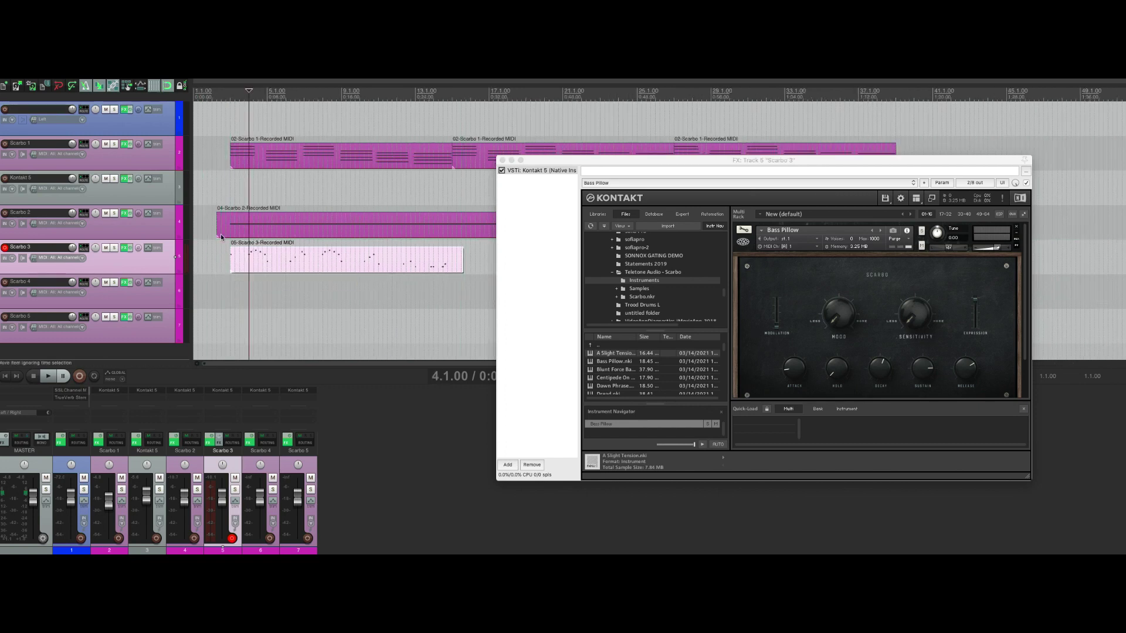
pyautogui.moveTo(217, 228); pyautogui.dragTo(232, 229)
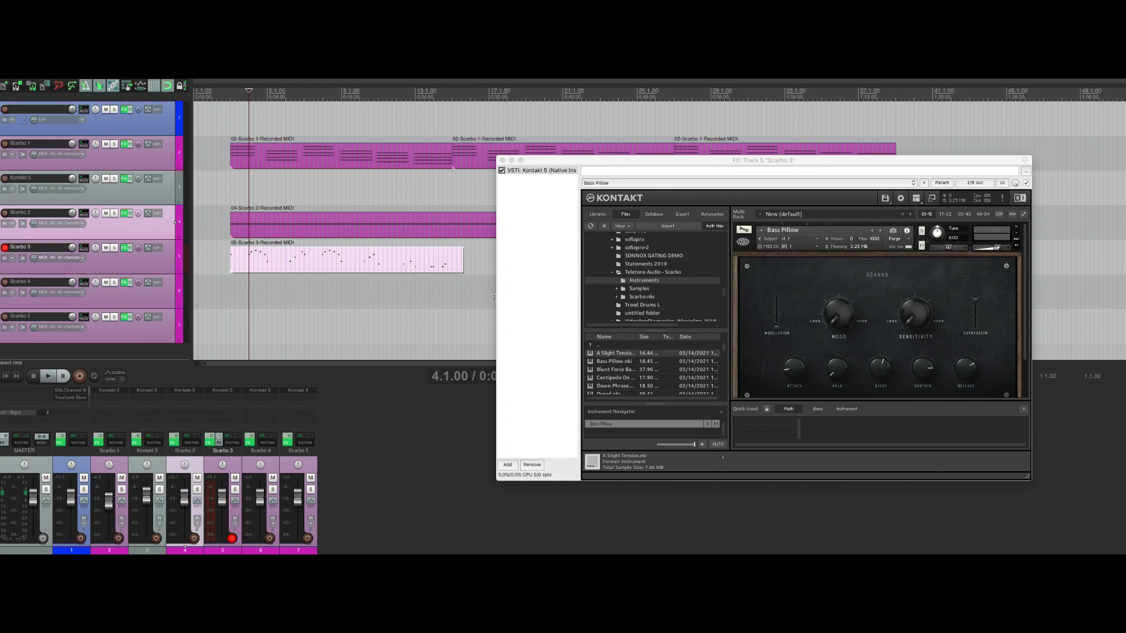
# - Trim the end of the Scarbo 3 MIDI item to the first Scarbo 1 item and repeat it to match Scarbo 1
pyautogui.moveTo(468, 266); pyautogui.dragTo(456, 262)
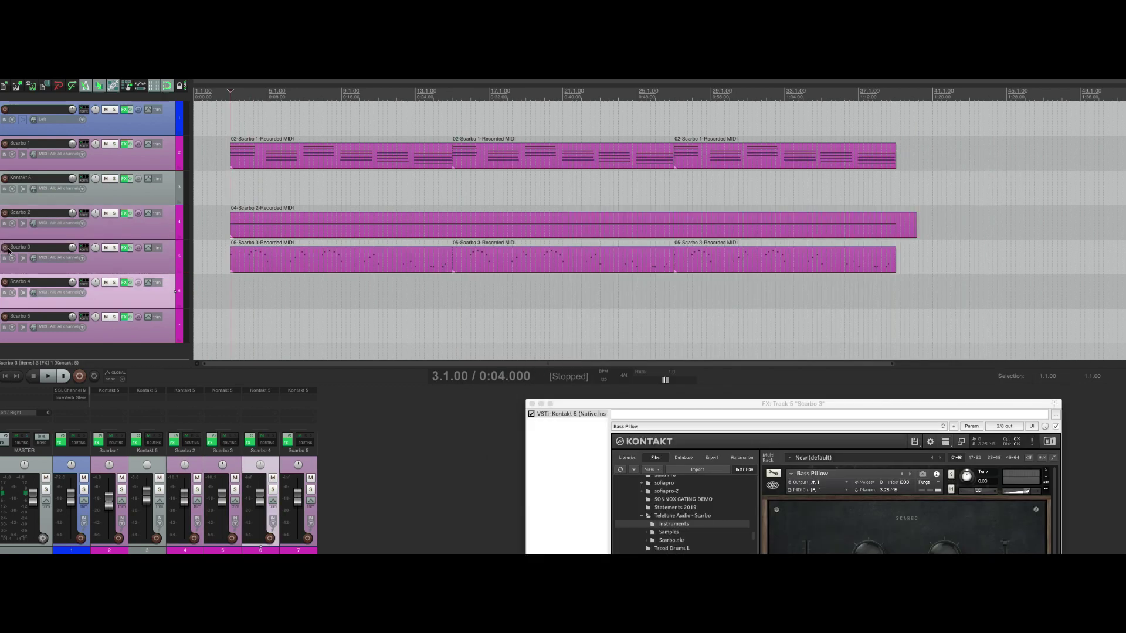
# - Turn off the metronome and adjust the Scarbo 3 and Scarbo 1 track volumes while playing back the layered parts
pyautogui.click(83, 89)
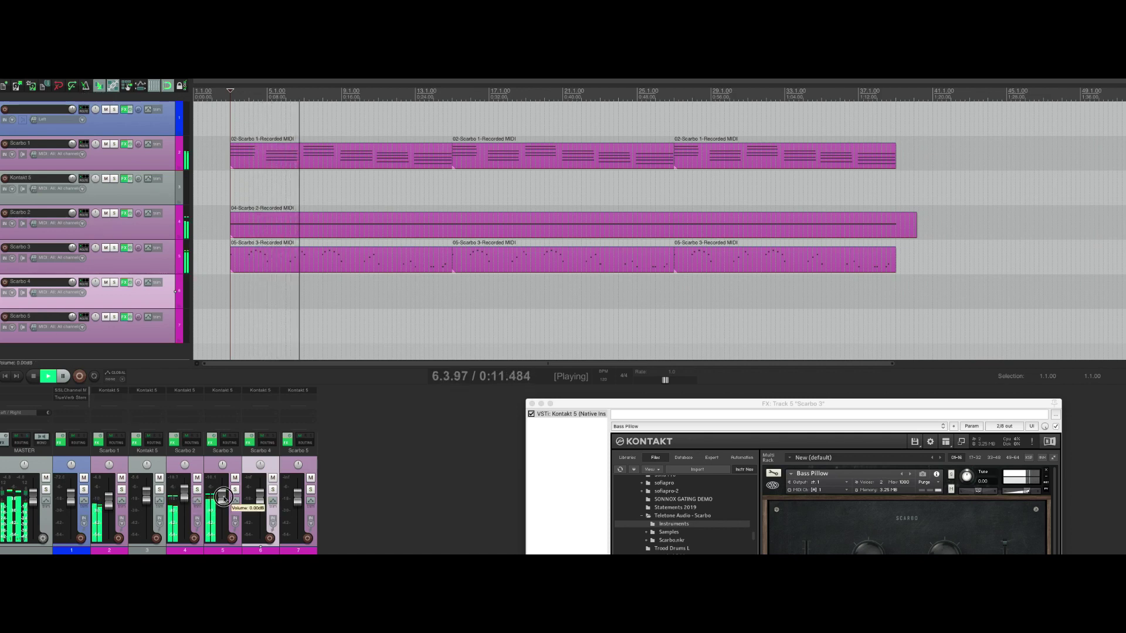
pyautogui.moveTo(223, 500); pyautogui.dragTo(223, 498)
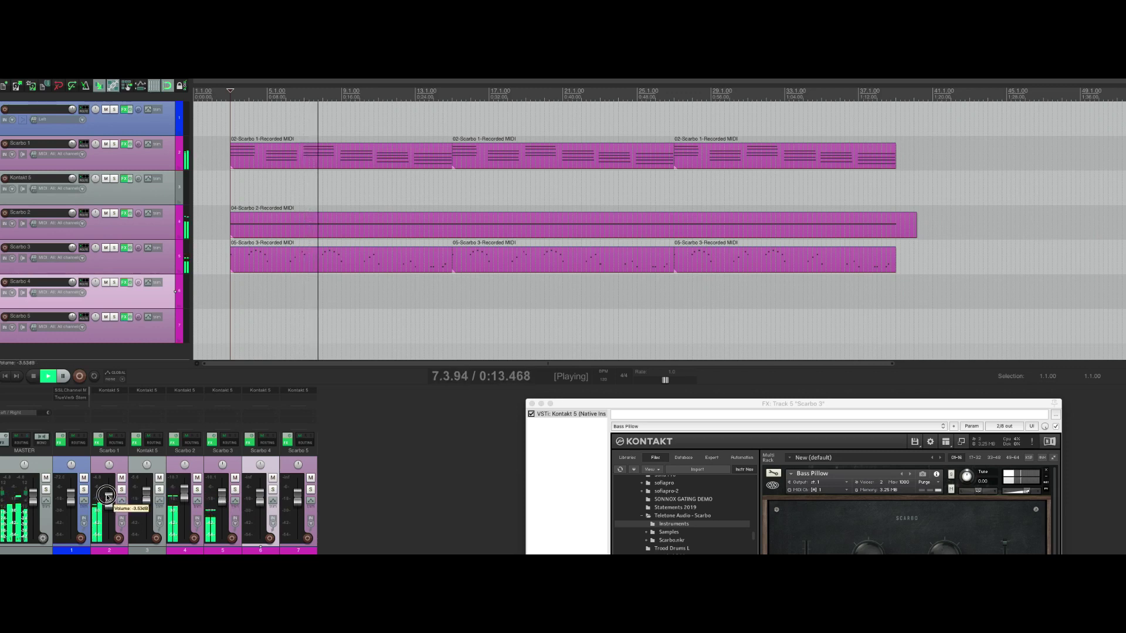
pyautogui.moveTo(106, 492); pyautogui.dragTo(107, 502)
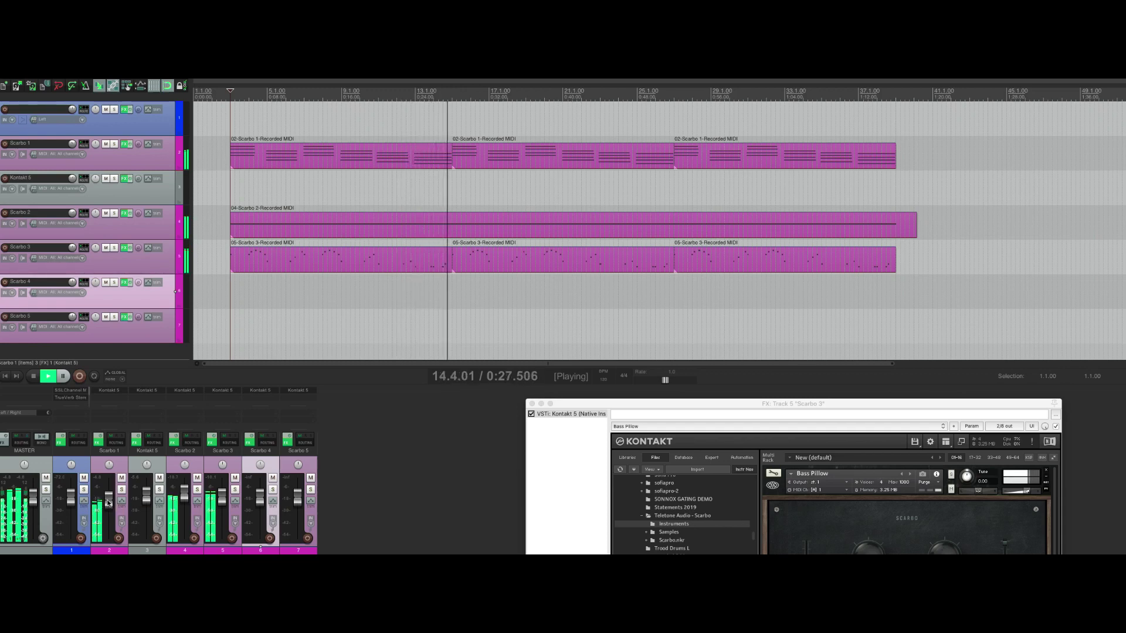
pyautogui.press('space')
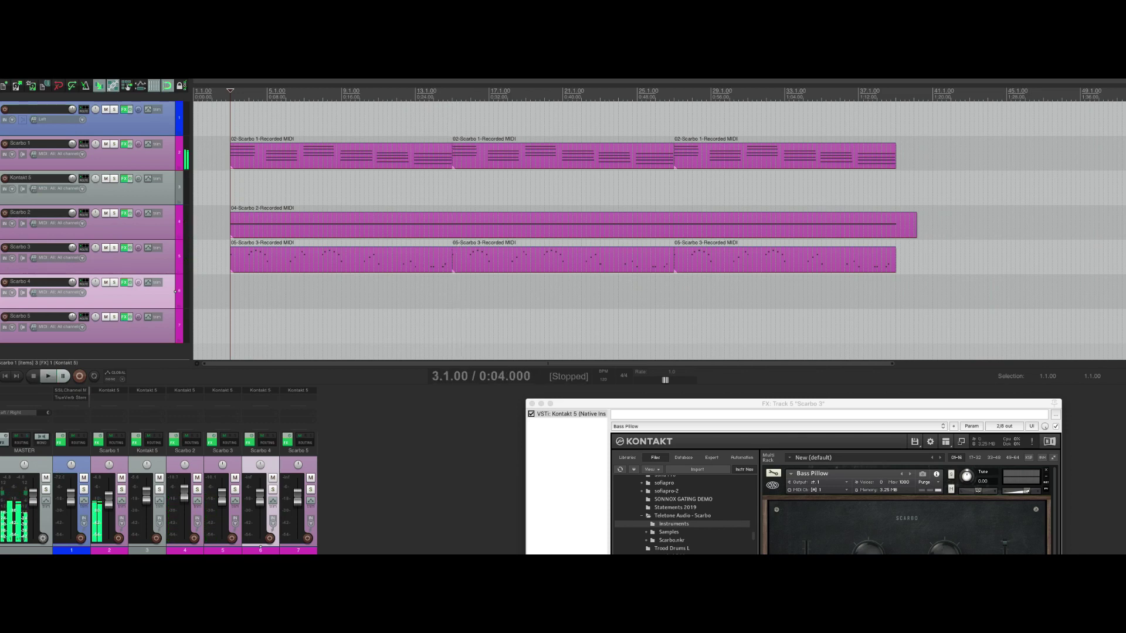
pyautogui.click(960, 292)
pyautogui.press('space')
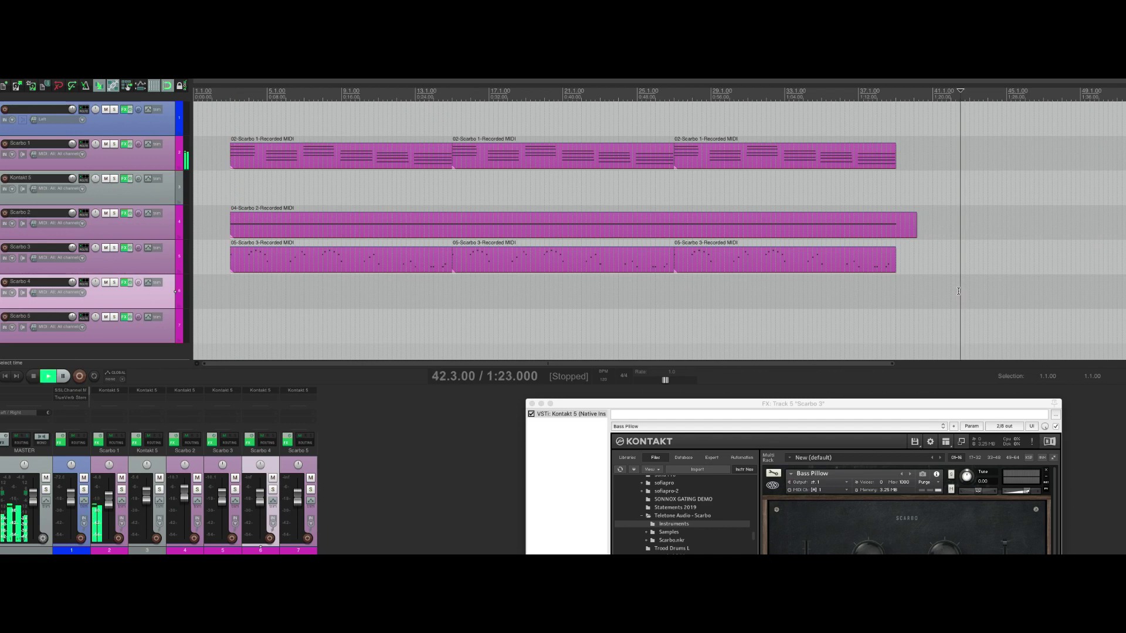
# - Load the Dawn Phrase patch on the Scarbo 4 track and rehearse a part over playback from bar 2
pyautogui.click(209, 295)
pyautogui.scroll(-2, 203, 291)
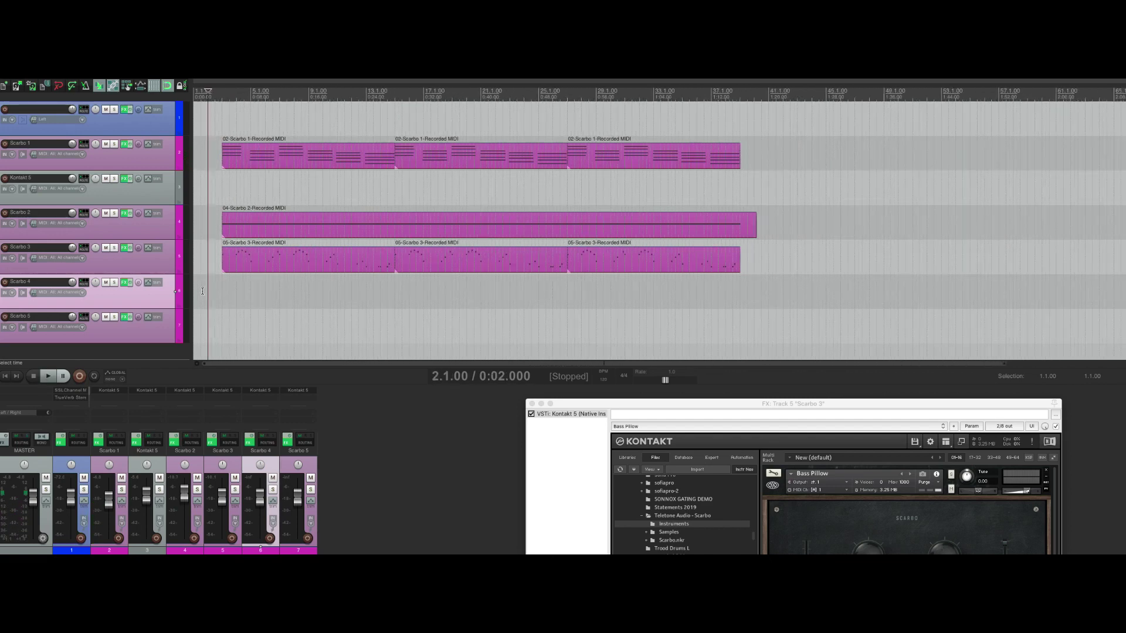
pyautogui.click(714, 410)
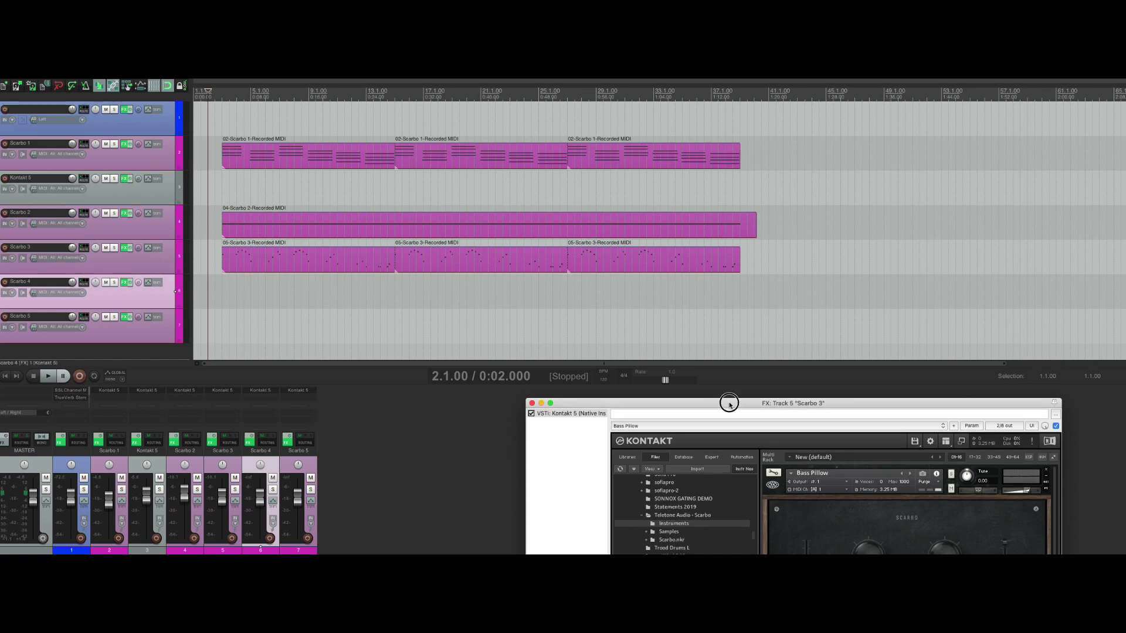
pyautogui.moveTo(729, 402); pyautogui.dragTo(710, 310)
pyautogui.click(890, 383)
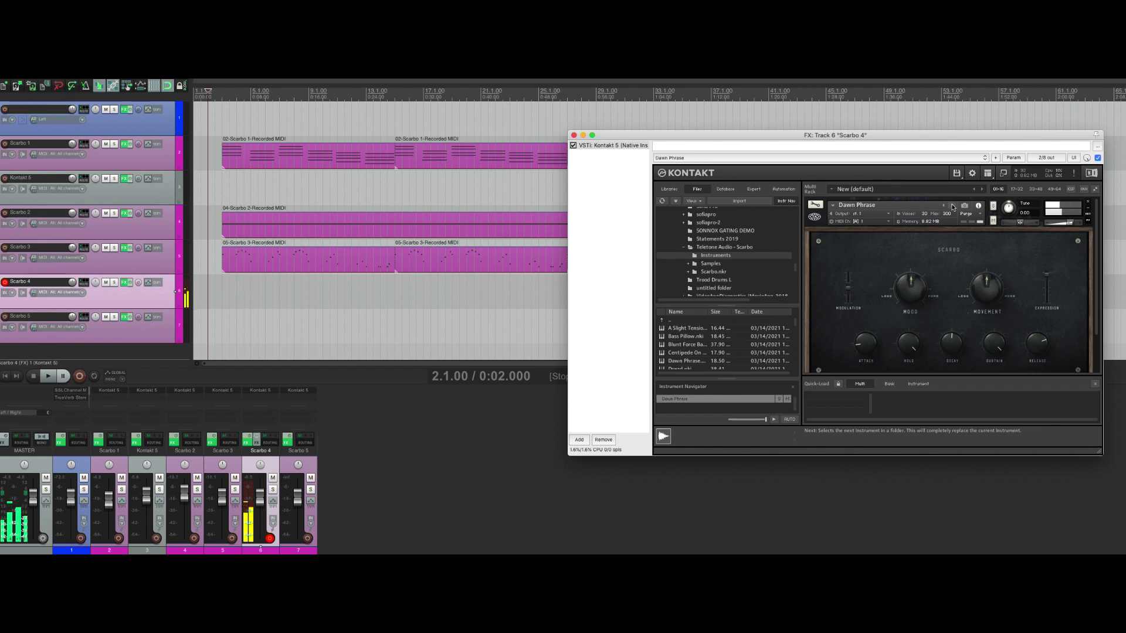
pyautogui.press('space')
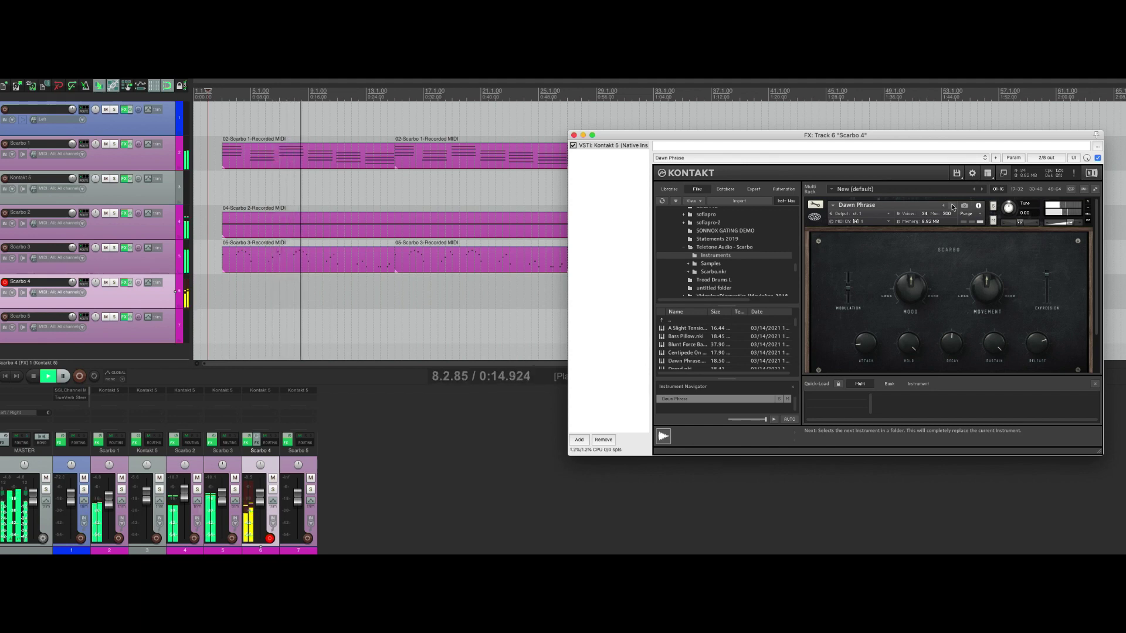
pyautogui.press('space')
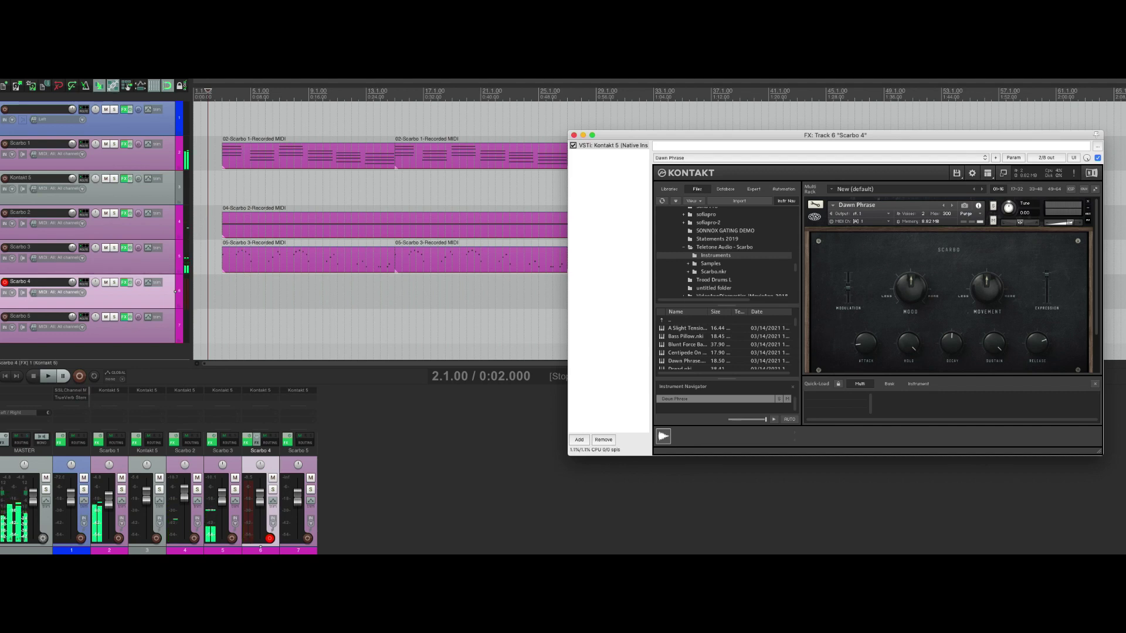
# - Record a MIDI part on the Scarbo 4 track with the Dawn Phrase patch, starting from 1.3.00
pyautogui.click(169, 329)
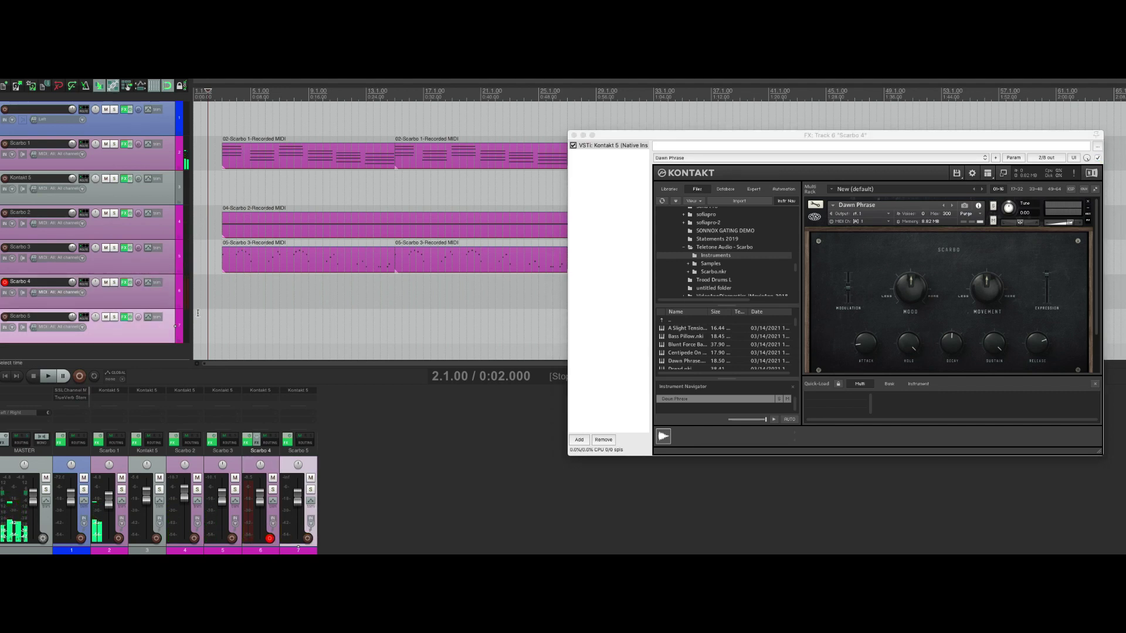
pyautogui.scroll(2, 198, 313)
pyautogui.click(205, 296)
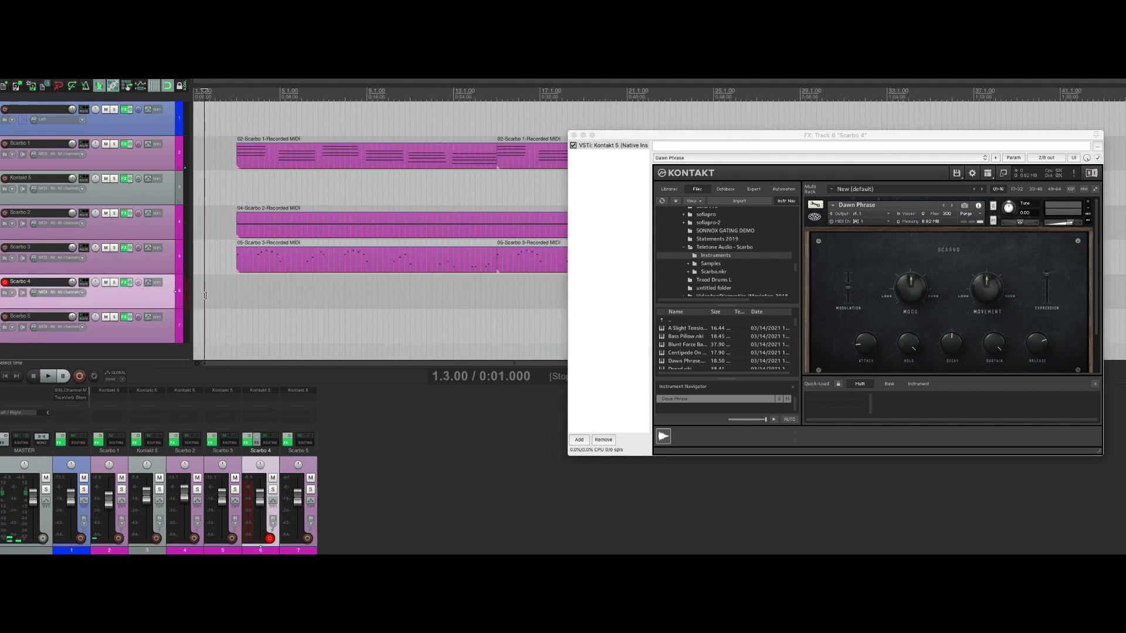
pyautogui.press('space')
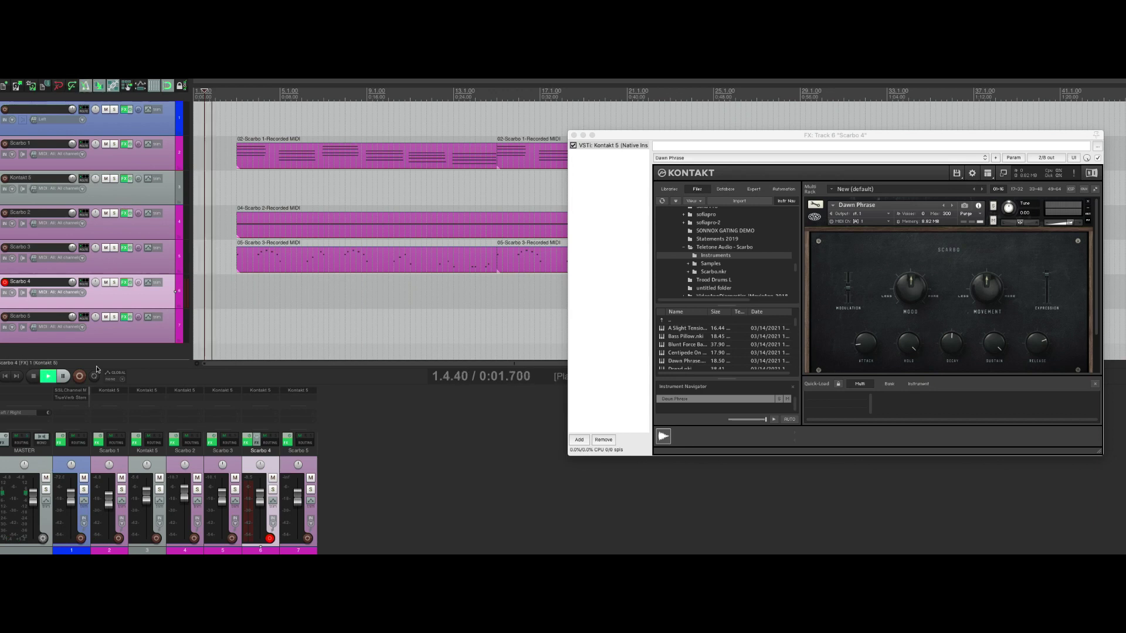
pyautogui.click(80, 376)
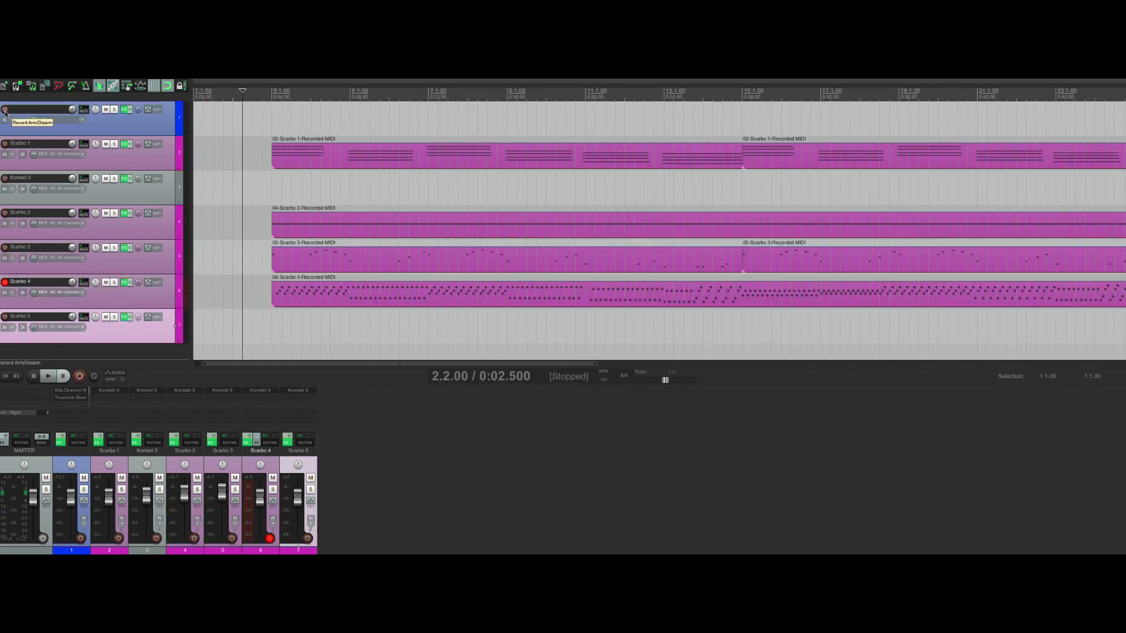
# - Arm only the Kontakt 5 track and record a MIDI part with the Postcard Piano patch Worn Cashmere
pyautogui.click(5, 179)
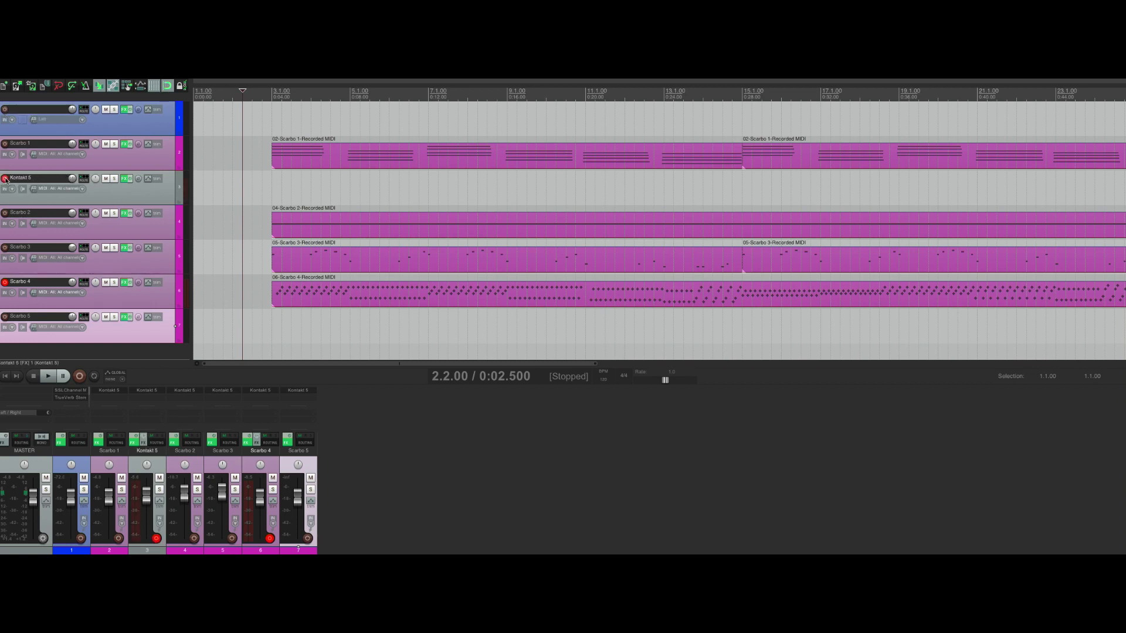
pyautogui.click(5, 282)
pyautogui.click(271, 183)
pyautogui.hotkey('shift', 'f')
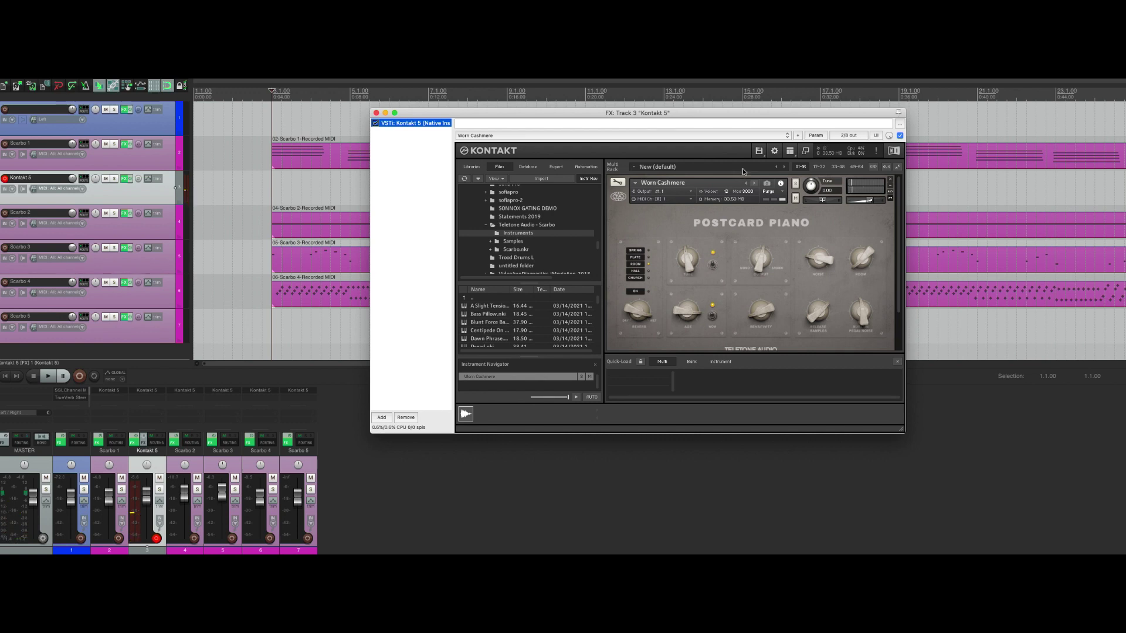
pyautogui.click(234, 194)
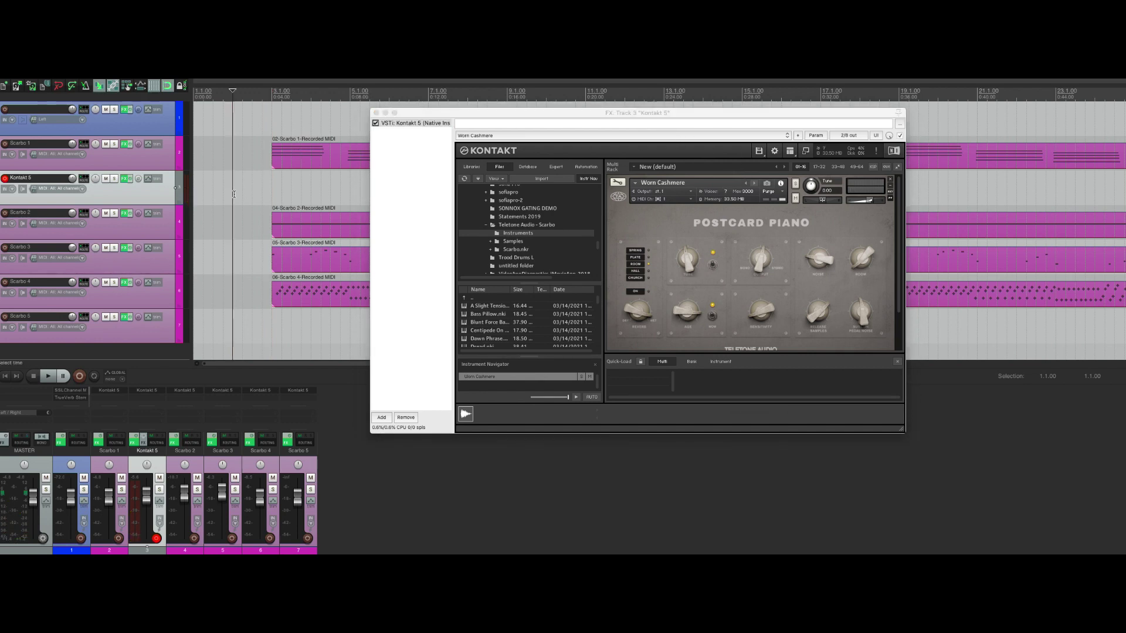
pyautogui.click(81, 379)
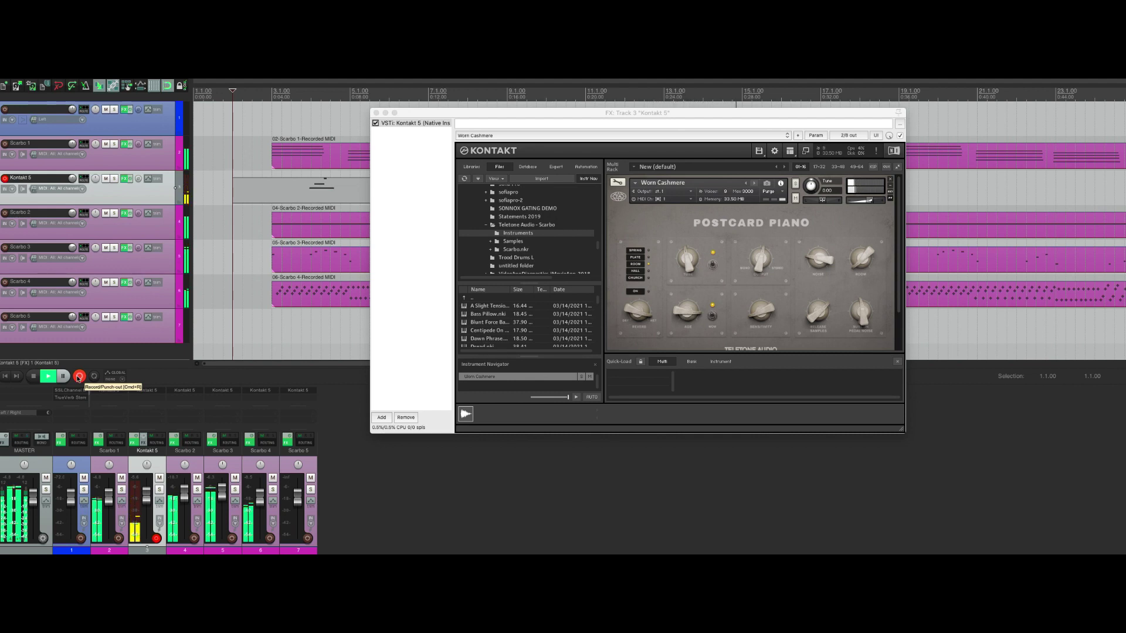
pyautogui.click(79, 378)
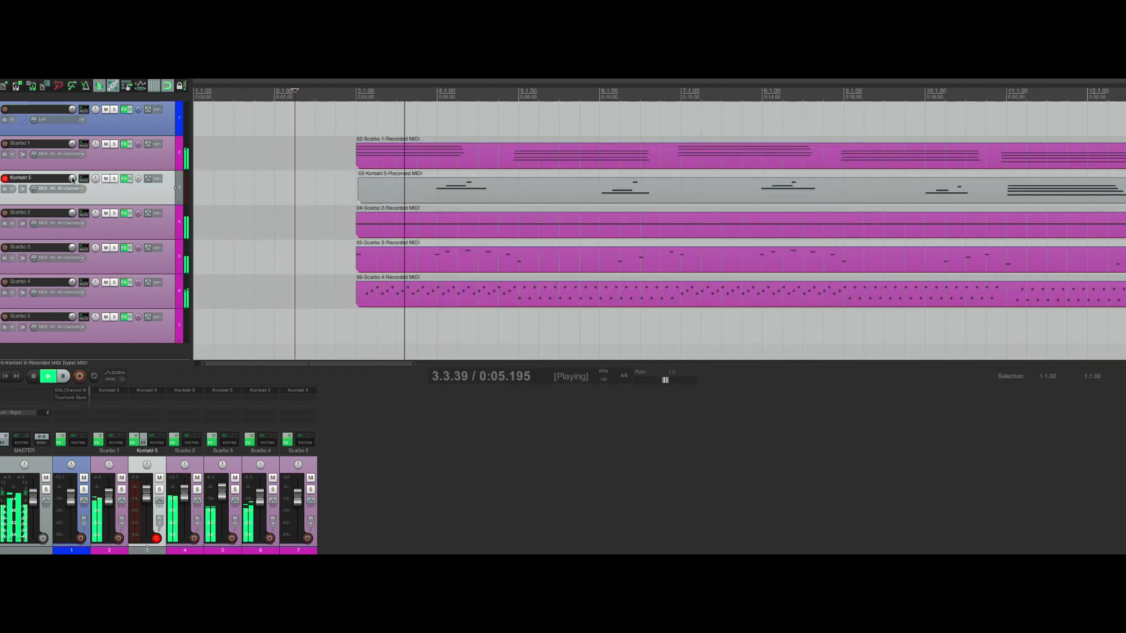
# - Adjust the Postcard Piano controls on the Kontakt 5 track during playback, close its plug-in window and stop playback
pyautogui.click(123, 180)
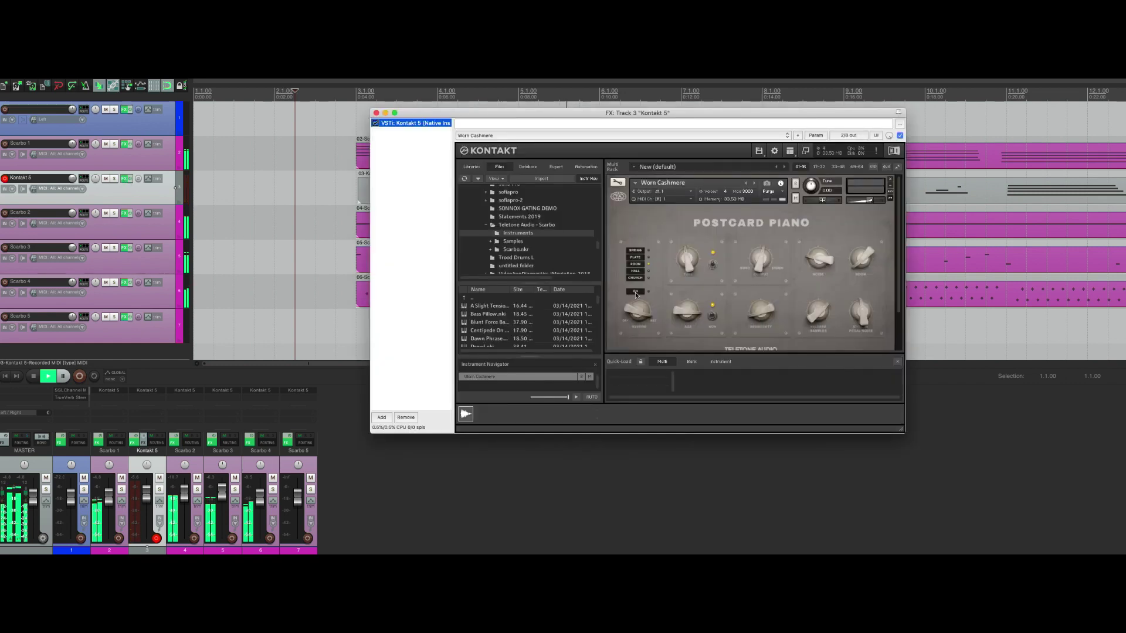
pyautogui.moveTo(634, 326); pyautogui.dragTo(633, 340)
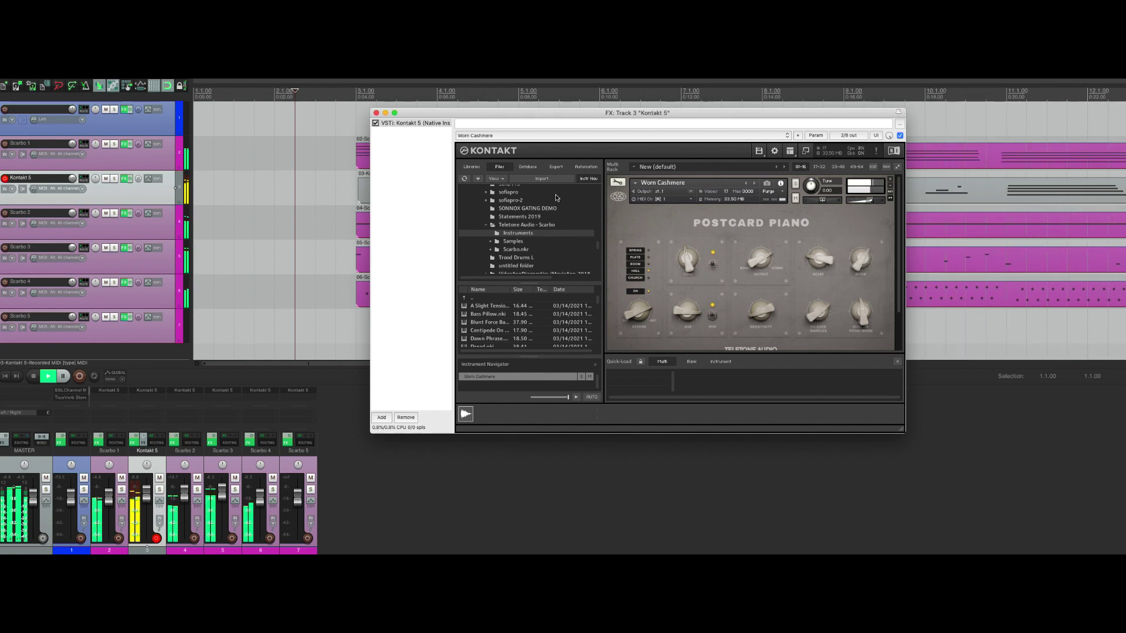
pyautogui.click(376, 113)
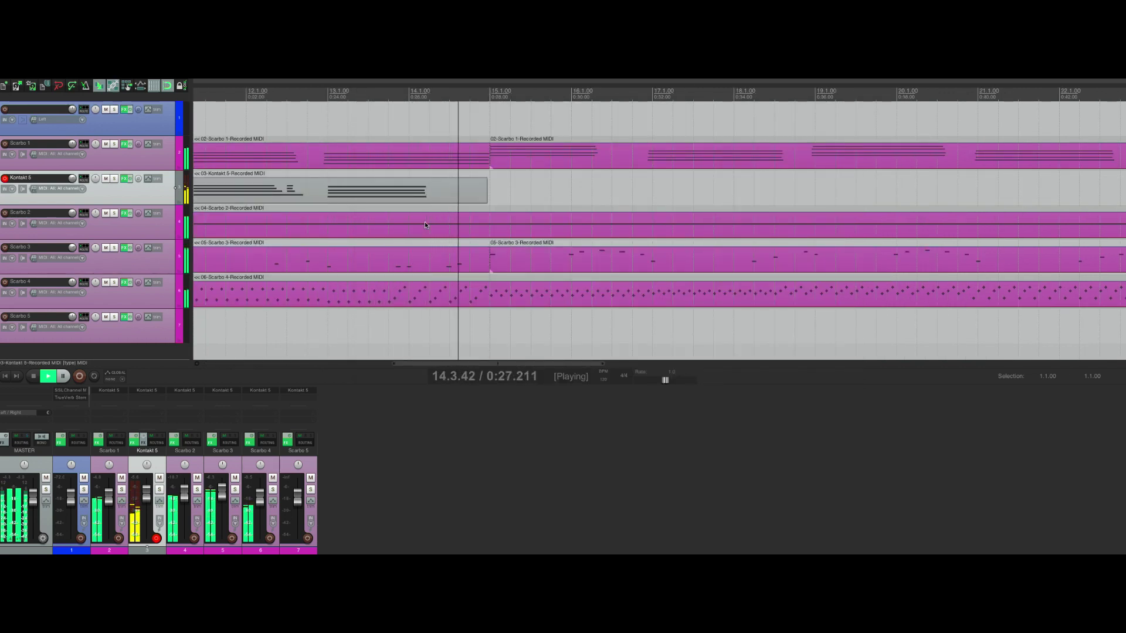
pyautogui.press('space')
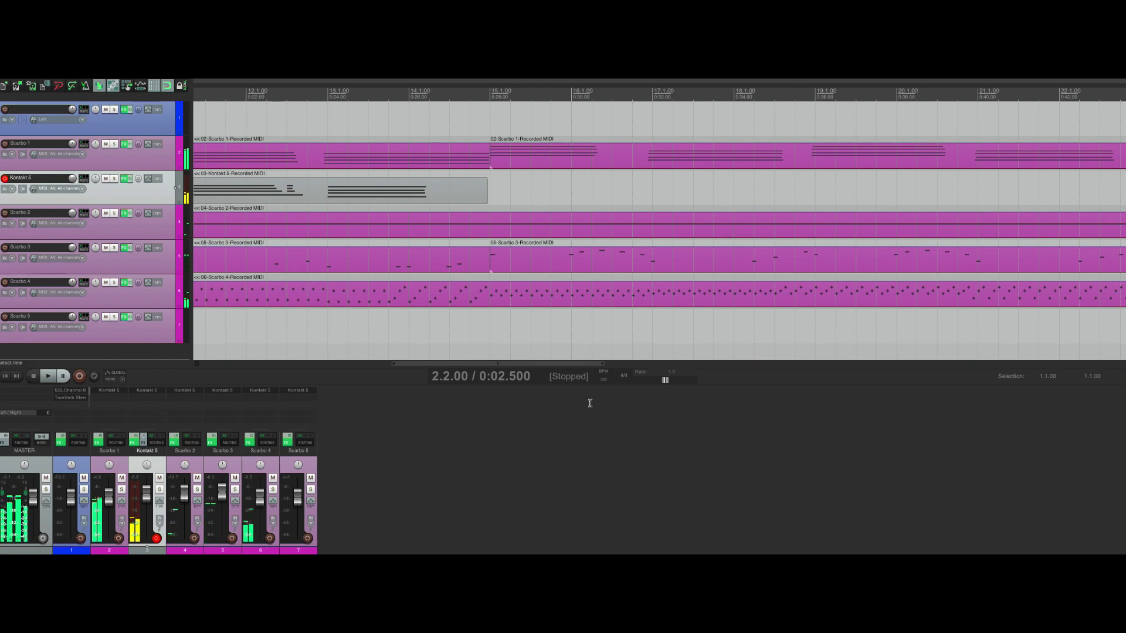
# - Load the Elusive Follower patch on the armed Scarbo 5 track and audition it with raised Mood and Movement knobs
pyautogui.scroll(-5, 526, 300)
pyautogui.click(860, 275)
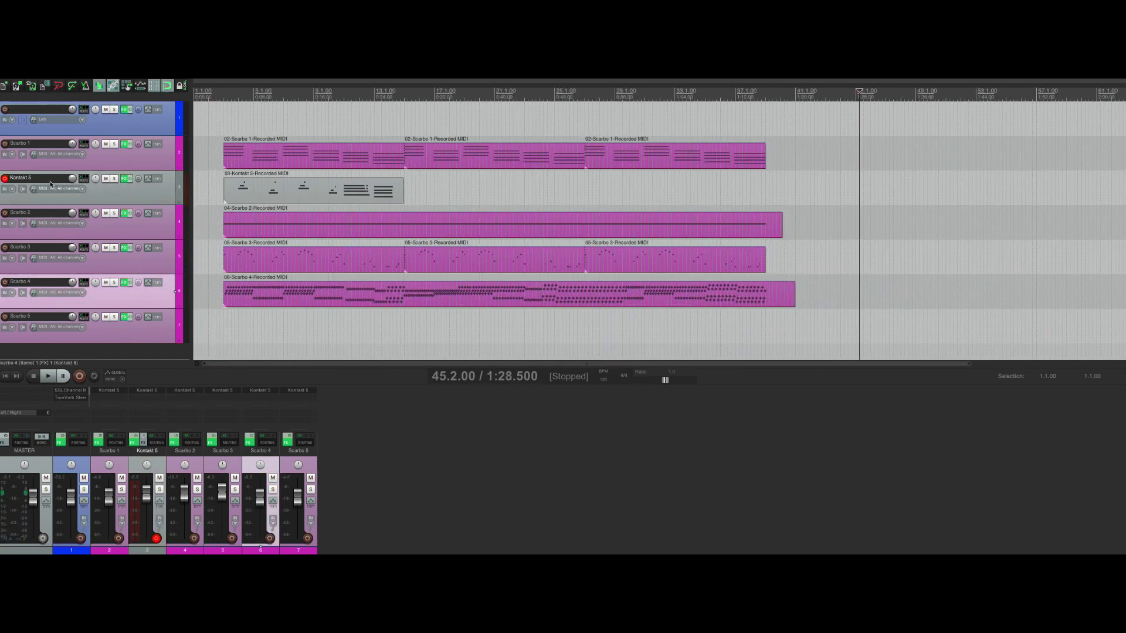
pyautogui.click(123, 282)
pyautogui.press('Down')
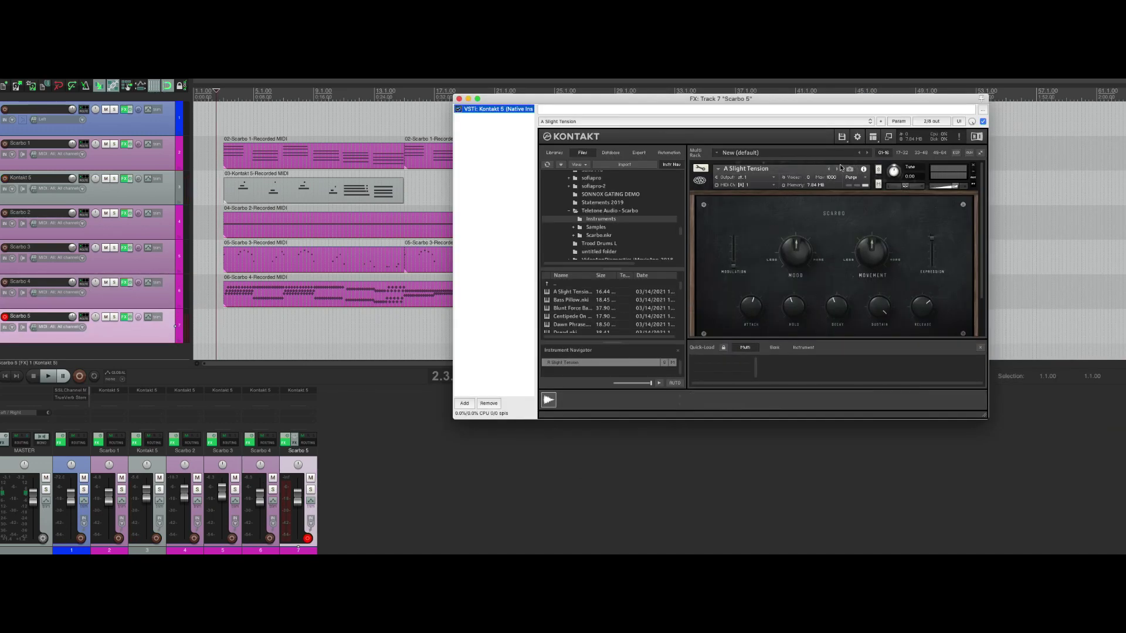
pyautogui.scroll(-2, 587, 300)
pyautogui.doubleClick(588, 300)
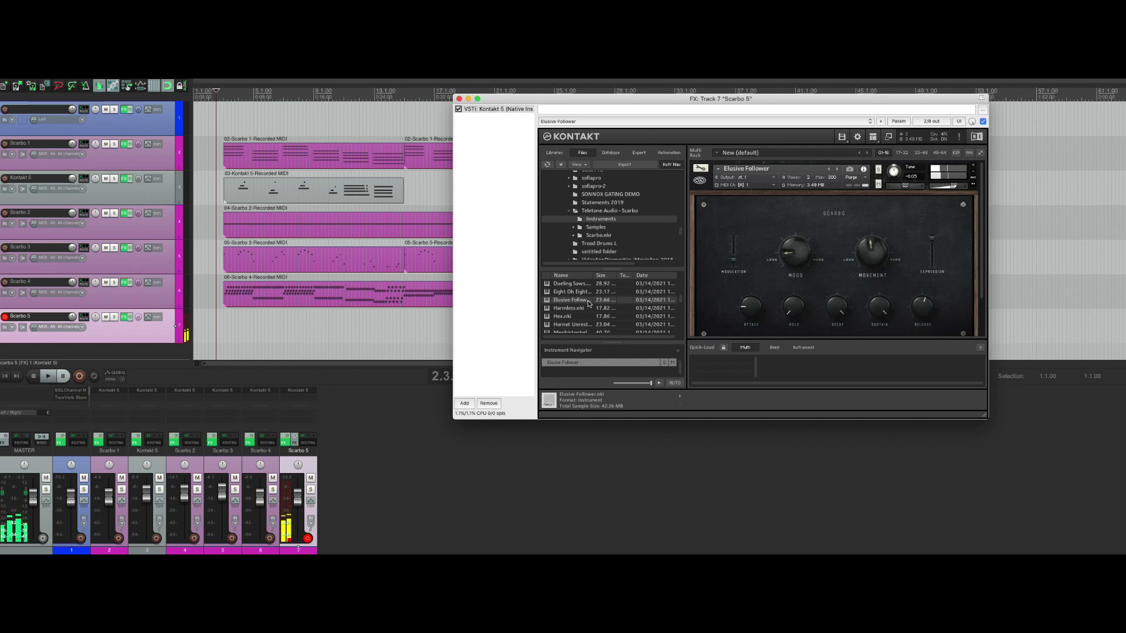
pyautogui.moveTo(795, 252); pyautogui.dragTo(834, 195)
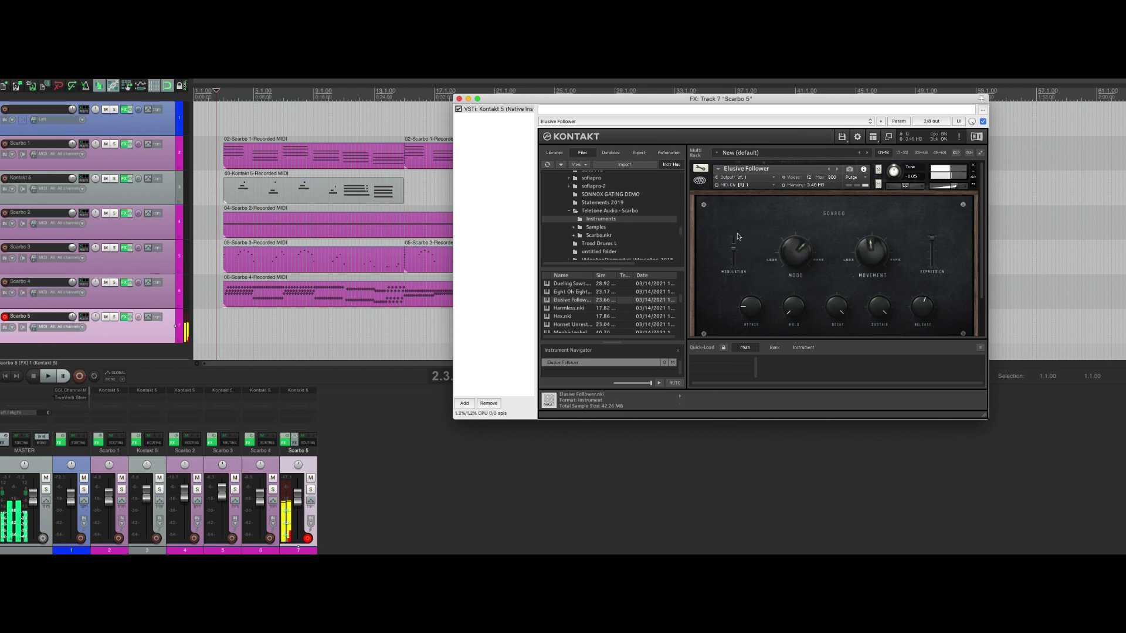
pyautogui.moveTo(880, 253); pyautogui.dragTo(900, 214)
# - Audition the Harmless, Hex and Hornet Unrested patches on the Scarbo 5 track, raising Movement on Hornet Unrested
pyautogui.click(837, 170)
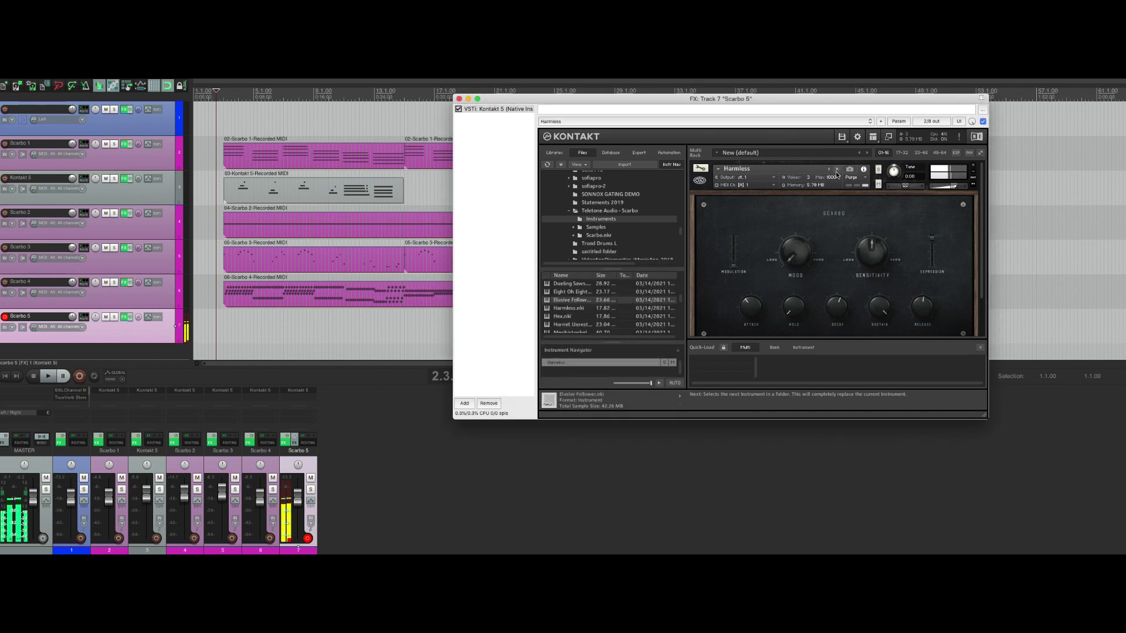
pyautogui.click(836, 170)
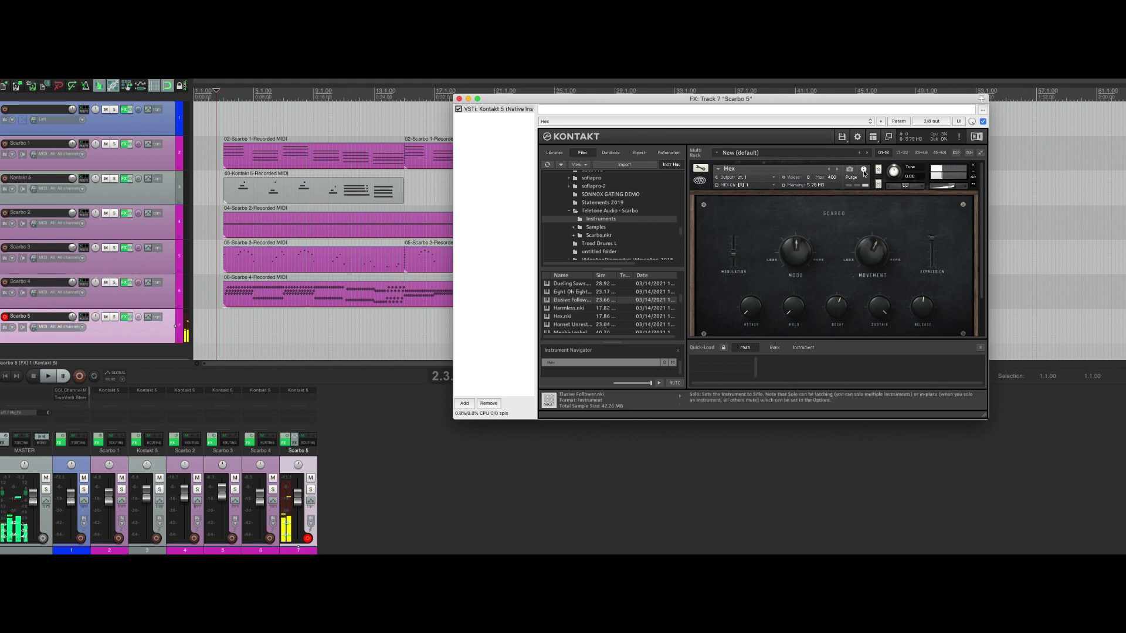
pyautogui.click(837, 170)
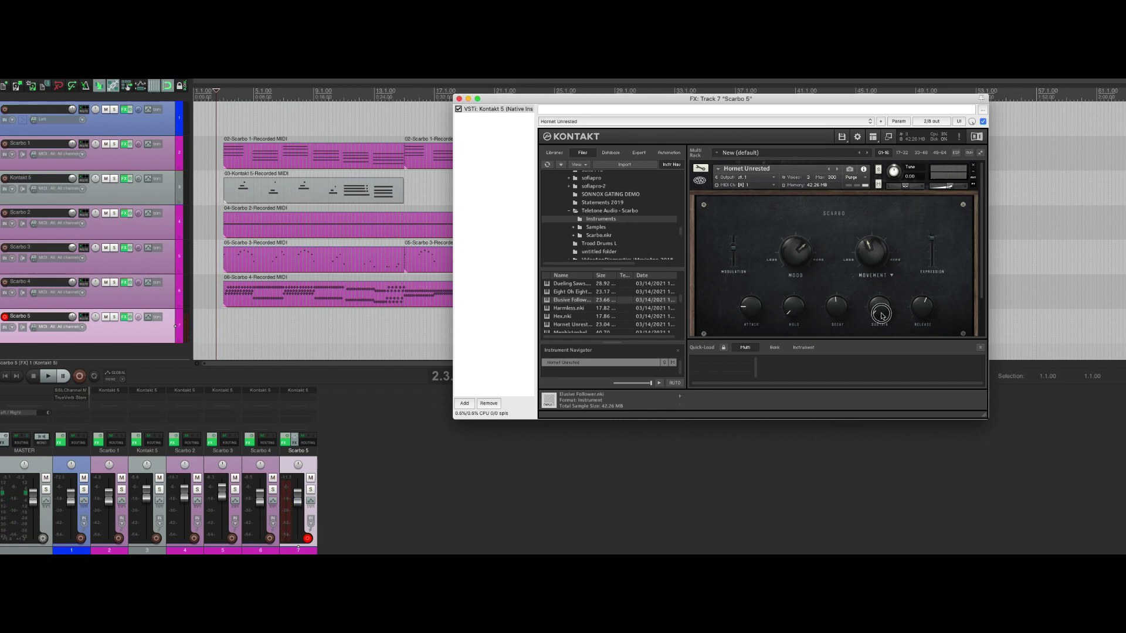
pyautogui.moveTo(881, 242); pyautogui.dragTo(911, 203)
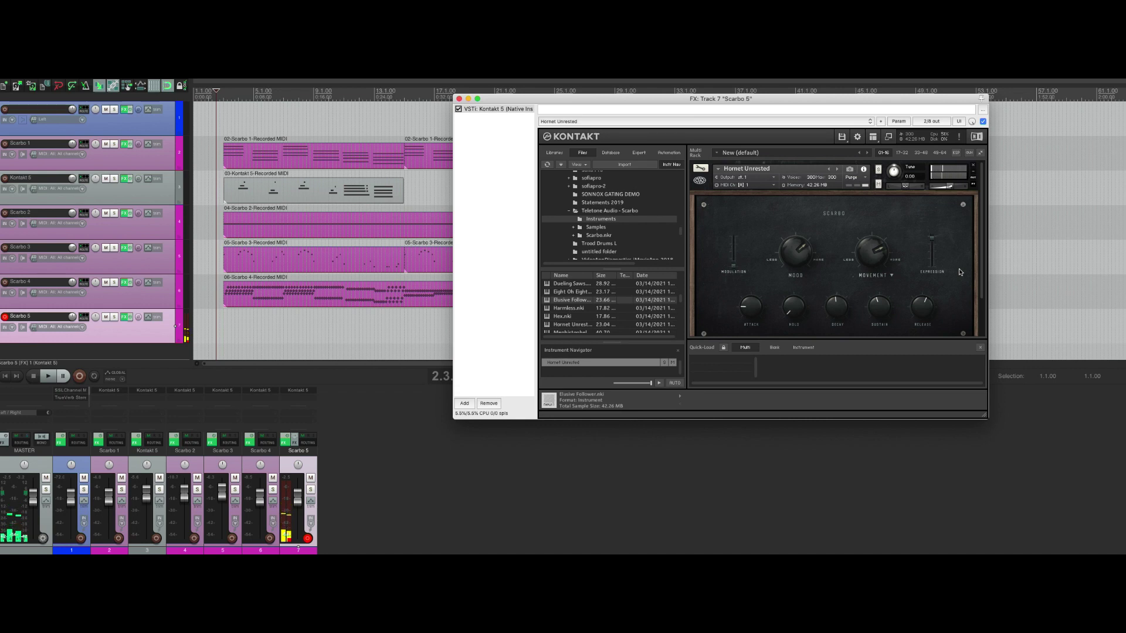
# - Audition the Mephistopheles and Mirror Unclear patches on the Scarbo 5 track, raising Mood on Mirror Unclear
pyautogui.click(836, 169)
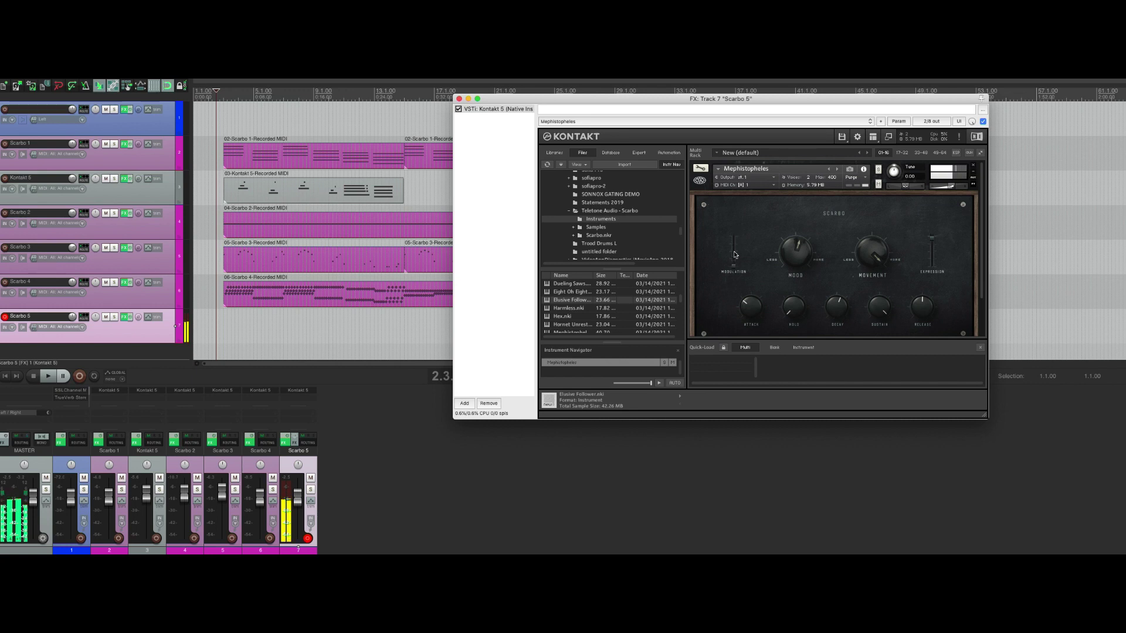
pyautogui.click(837, 174)
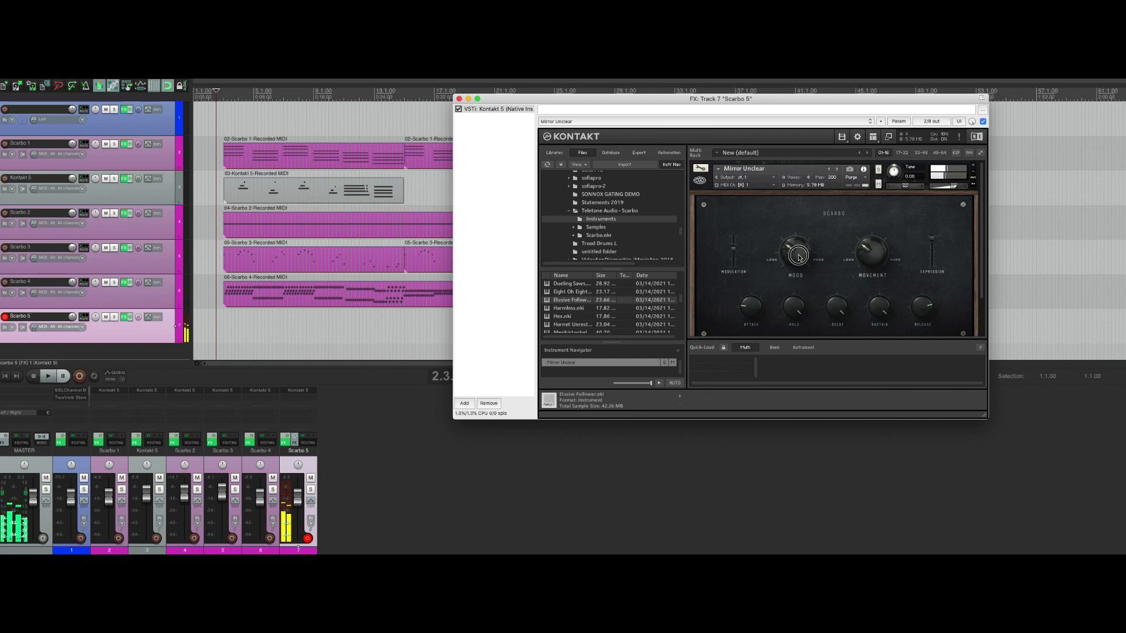
pyautogui.moveTo(796, 251); pyautogui.dragTo(828, 196)
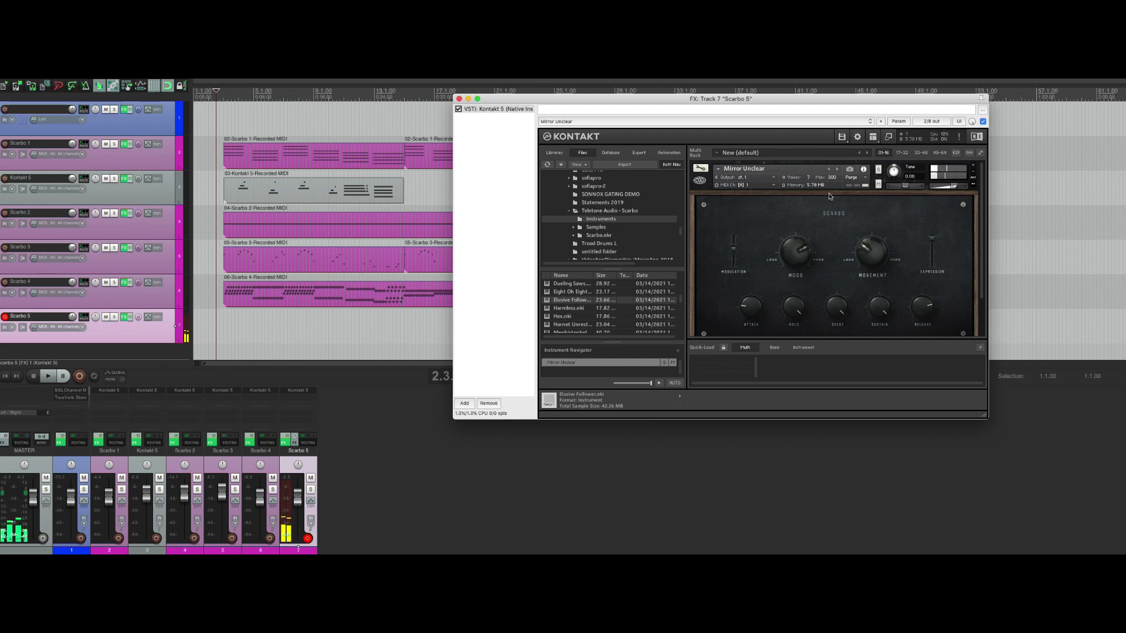
# - Raise Movement on the Mirror Unclear patch and play back the recorded parts with the Scarbo 5 track disarmed
pyautogui.moveTo(869, 261); pyautogui.dragTo(898, 205)
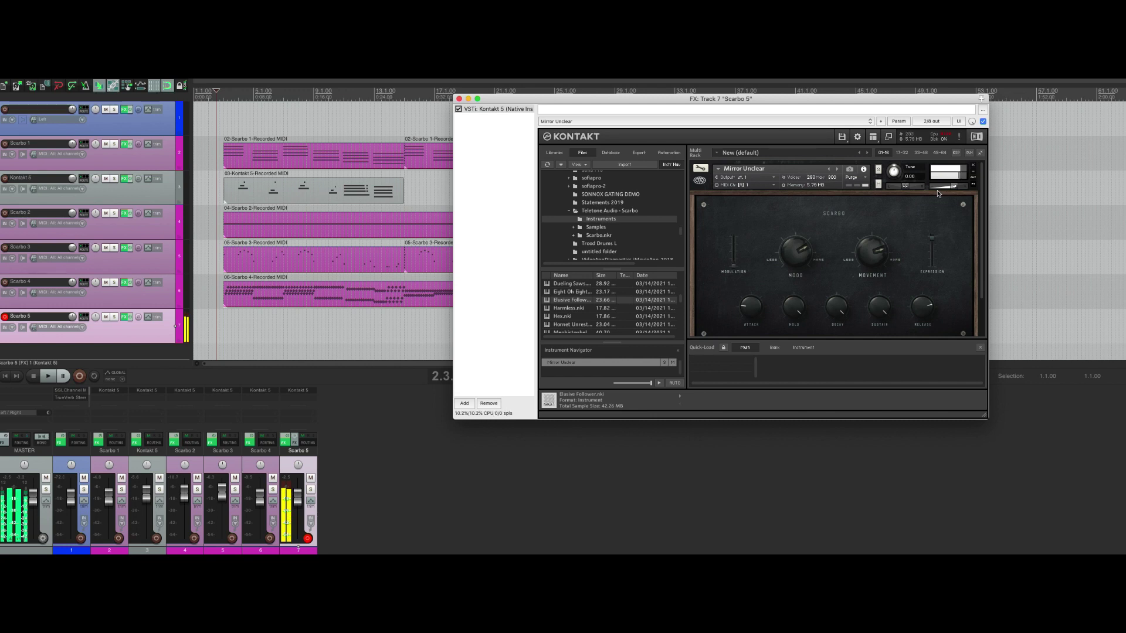
pyautogui.press('space')
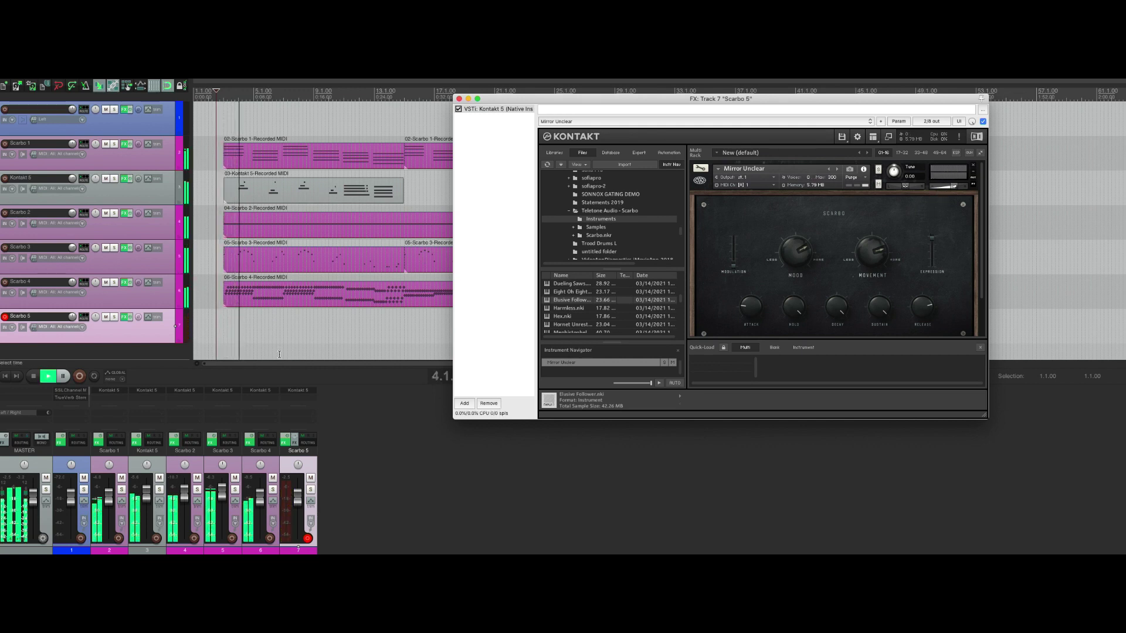
pyautogui.click(307, 539)
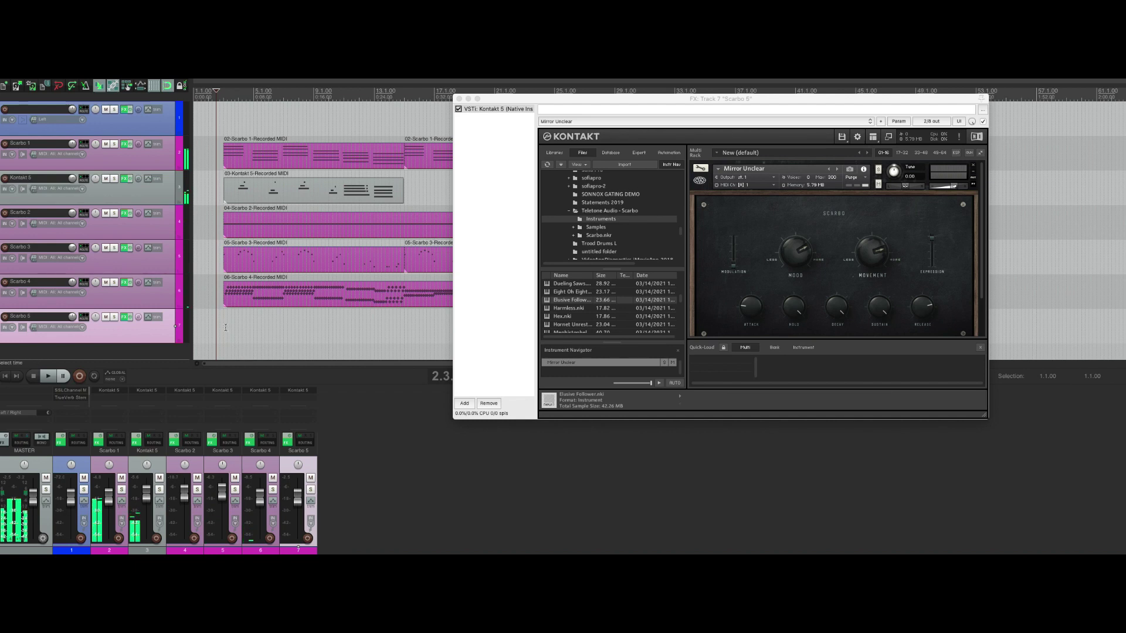
pyautogui.press('space')
pyautogui.press('space')
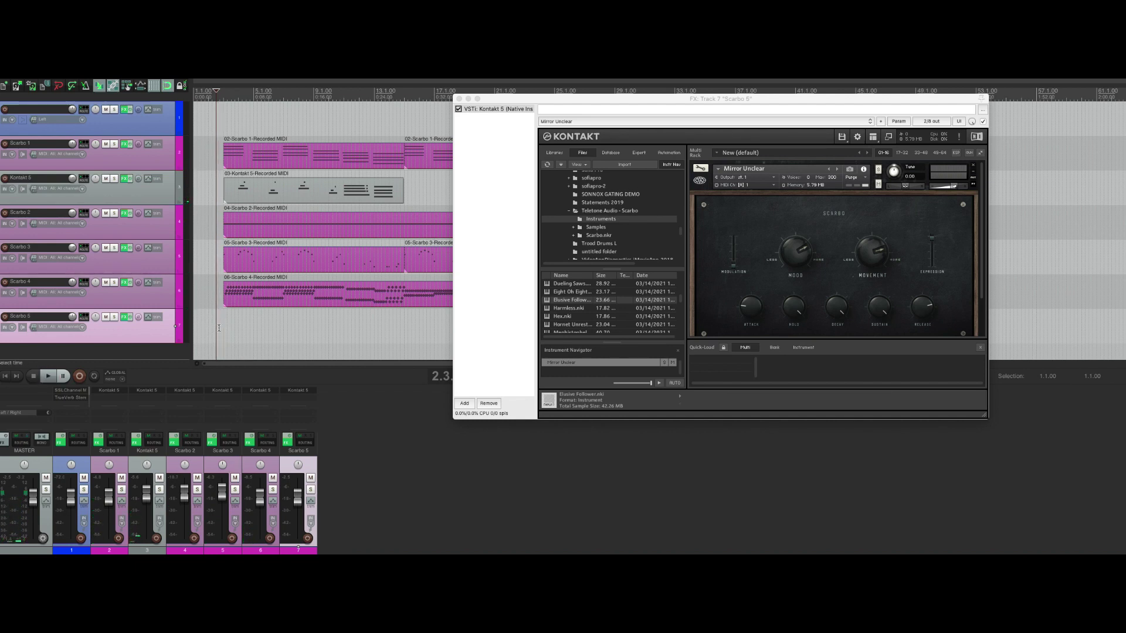
# - Place the edit cursor just before the first clips and load the Centipede On Ice patch on the Scarbo 5 track
pyautogui.click(219, 328)
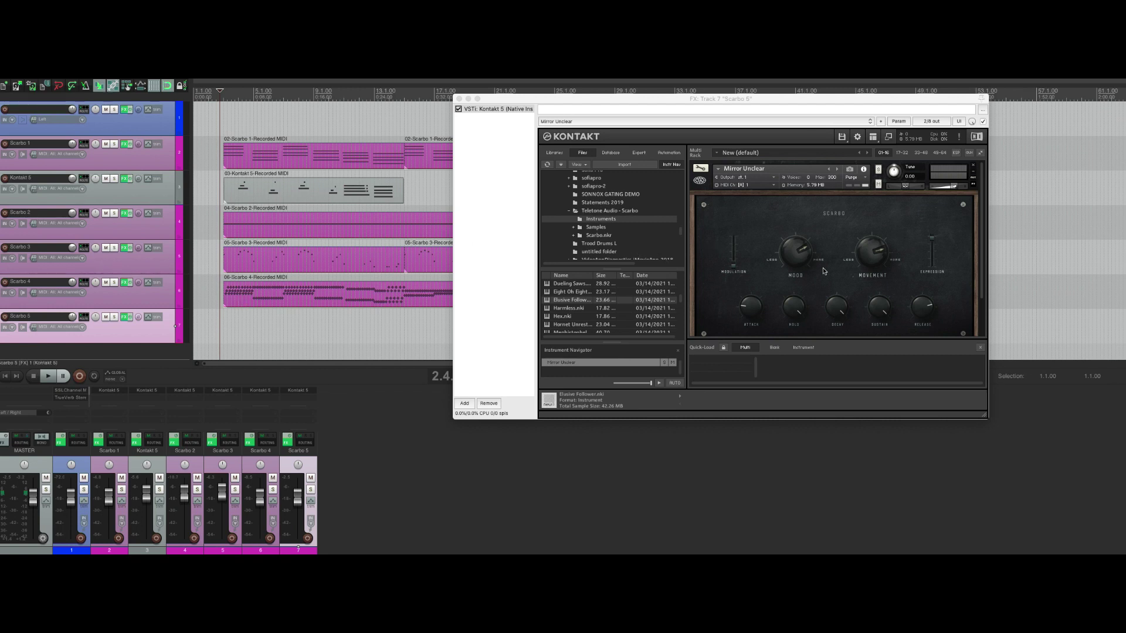
pyautogui.click(801, 248)
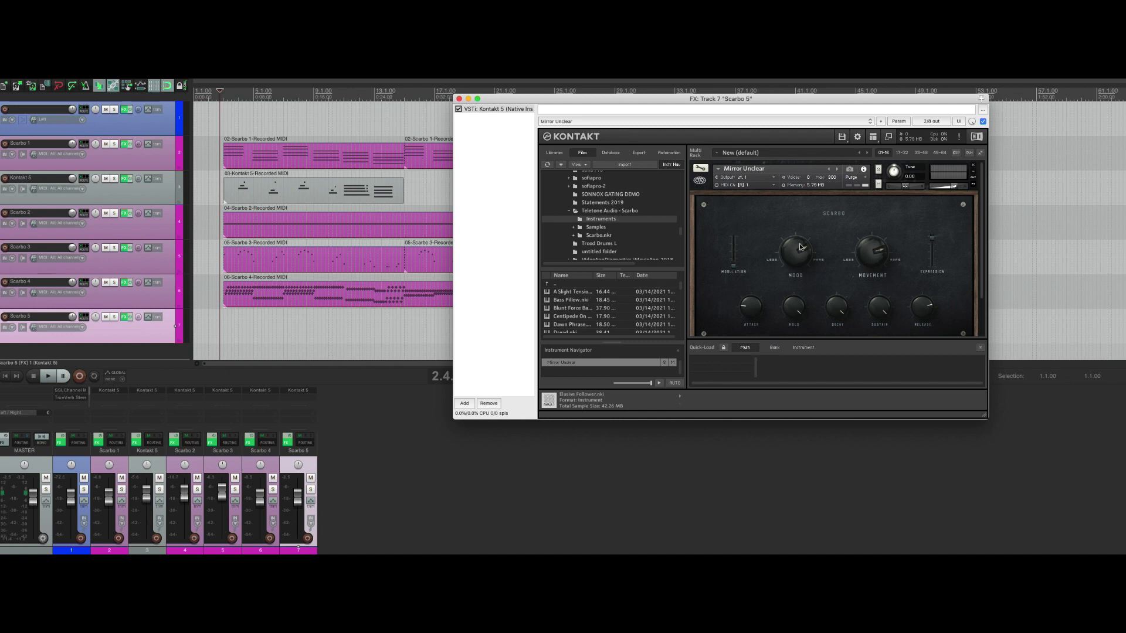
pyautogui.doubleClick(658, 316)
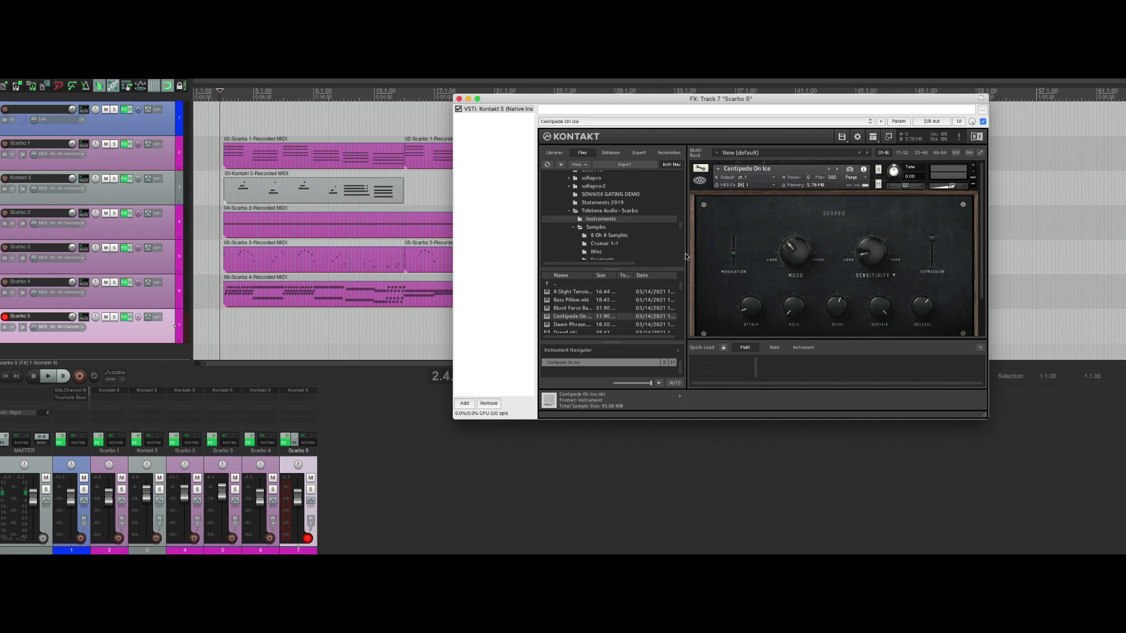
# - View the Postcard Piano plug-in on the Kontakt 5 track, close it, and reposition the Scarbo 5 plug-in window over the arrangement
pyautogui.click(120, 179)
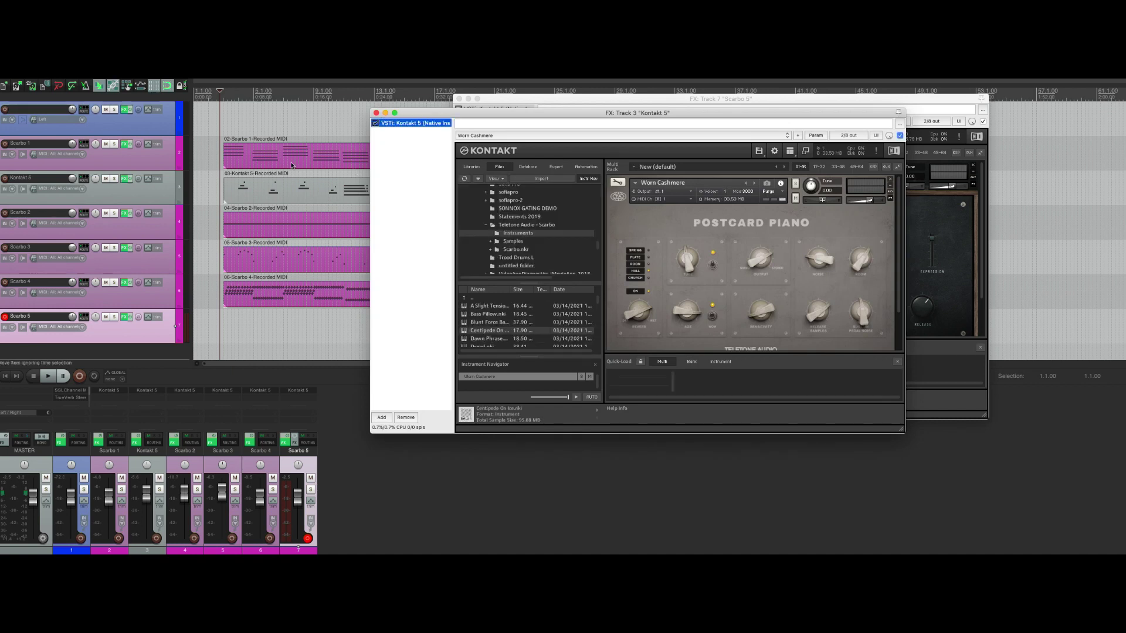
pyautogui.click(376, 113)
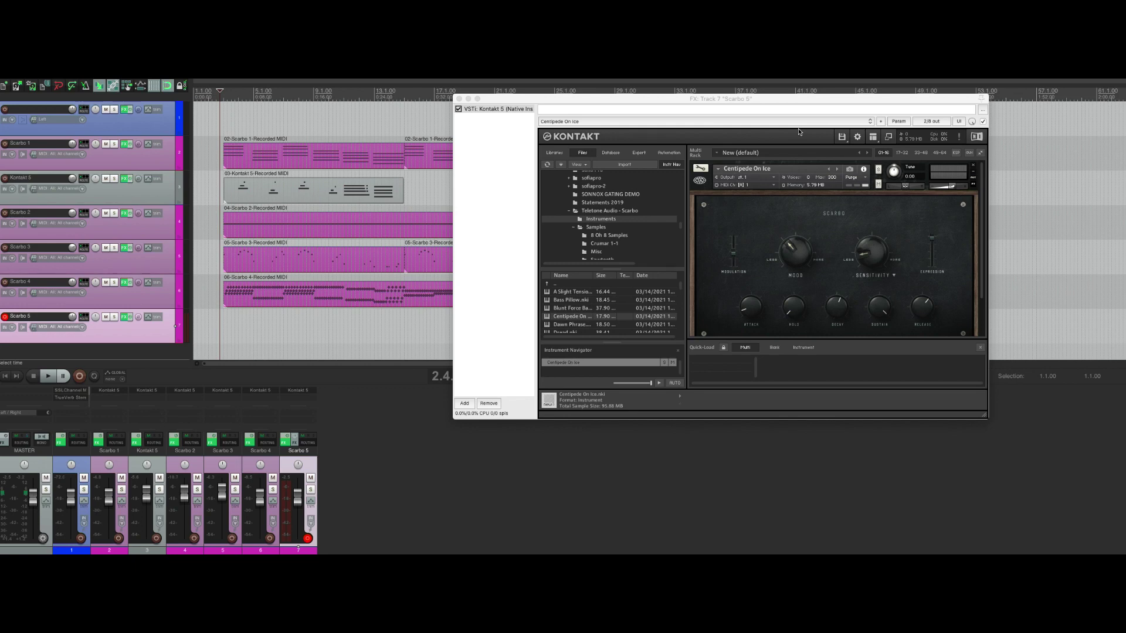
pyautogui.moveTo(848, 100); pyautogui.dragTo(838, 172)
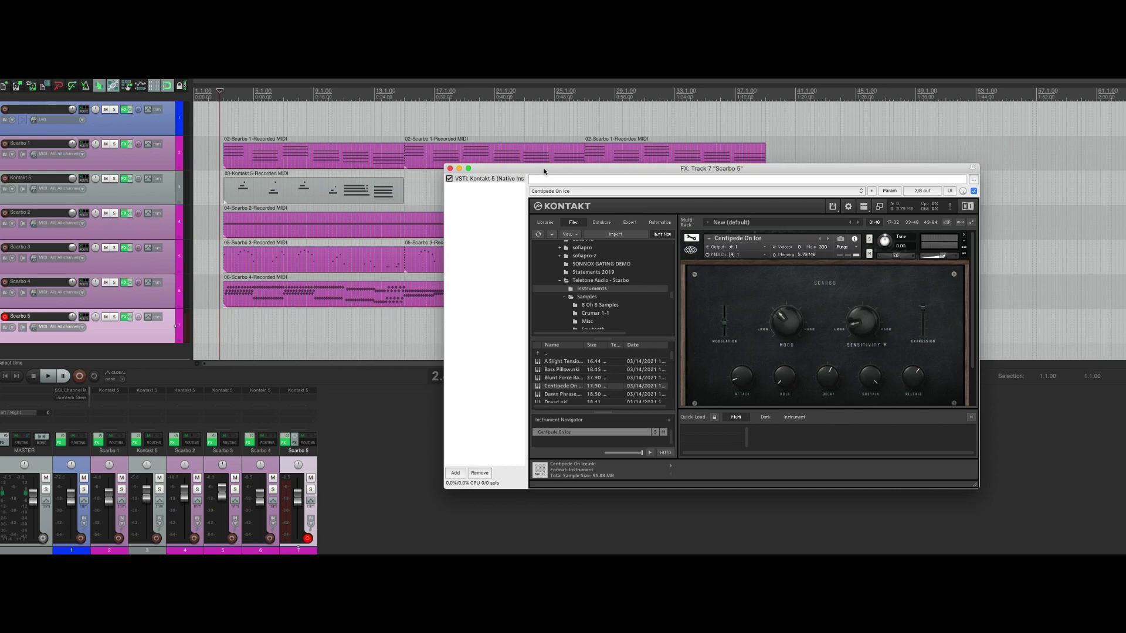
pyautogui.moveTo(544, 170); pyautogui.dragTo(480, 119)
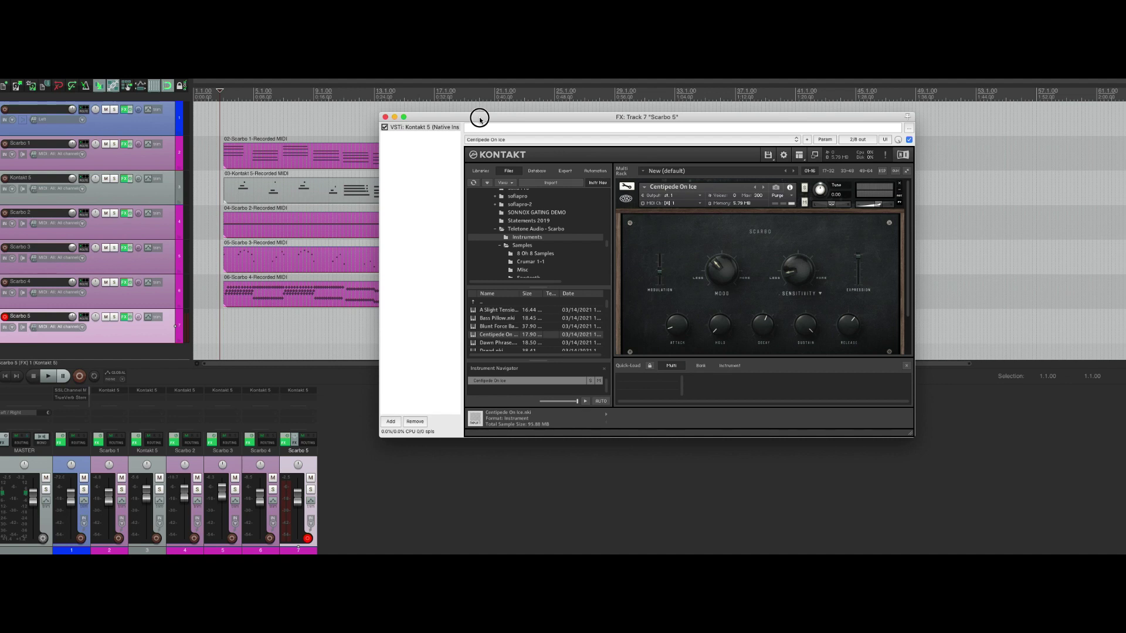
pyautogui.moveTo(480, 120); pyautogui.dragTo(480, 120)
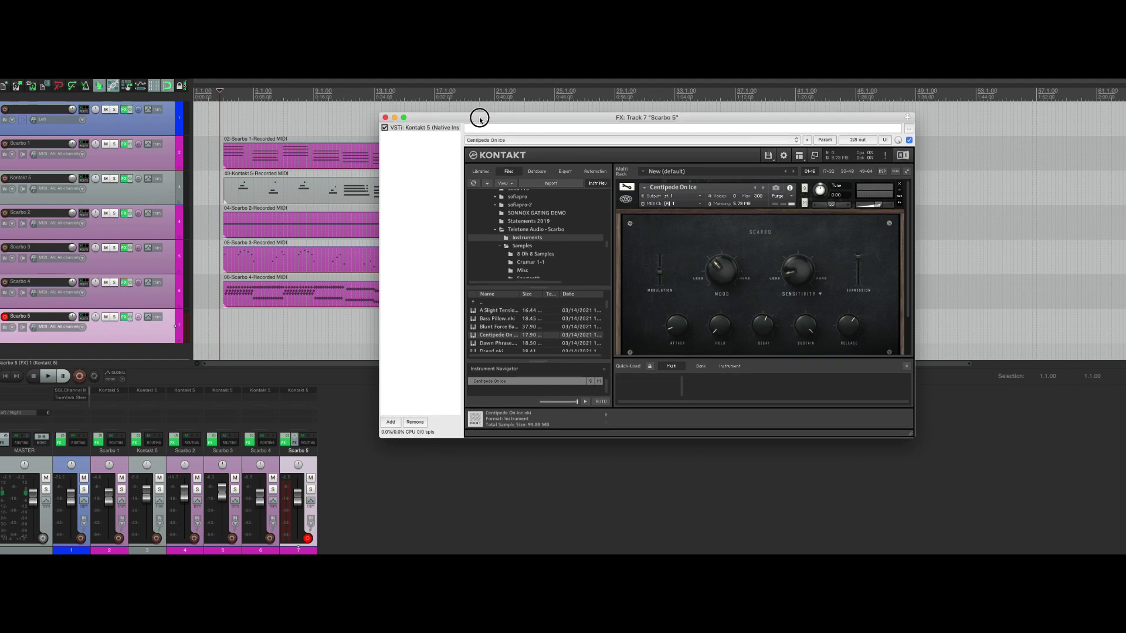
pyautogui.moveTo(480, 119); pyautogui.dragTo(479, 119)
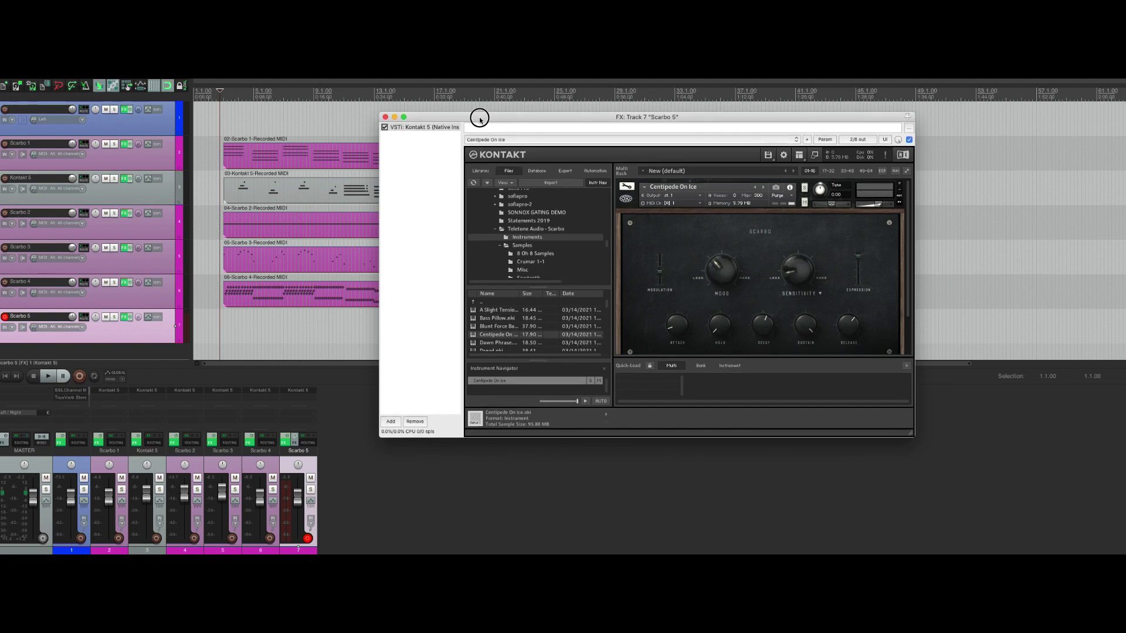